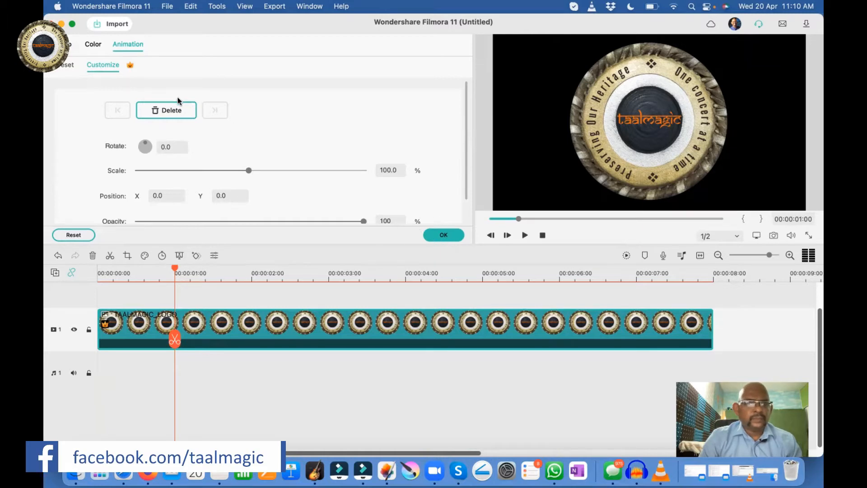
Step: Re-create the logo clip's animation keyframe at 1 second and add further keyframes at 2, 3 and 4 seconds
{"action": "left_click", "coordinate": [174, 110]}
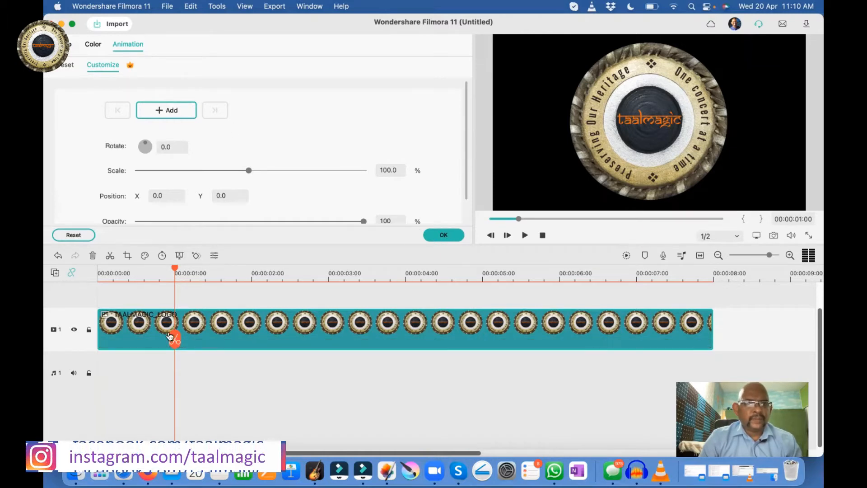
{"action": "left_click", "coordinate": [170, 113]}
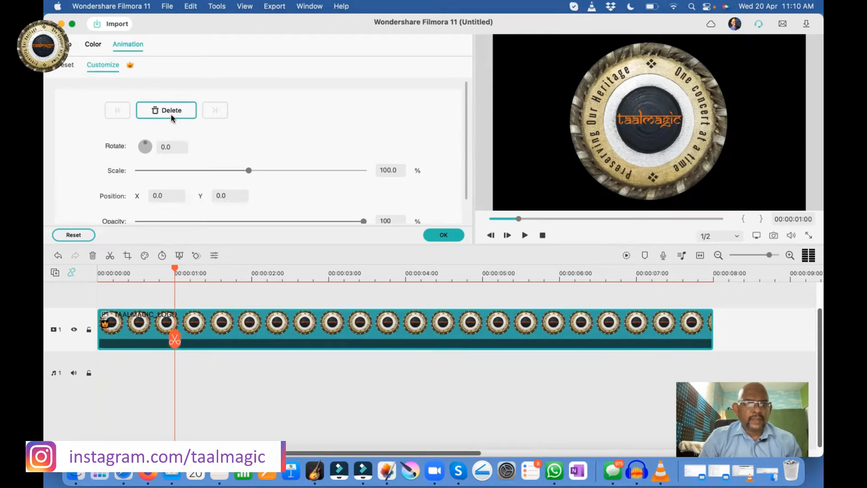
{"action": "left_click", "coordinate": [253, 277]}
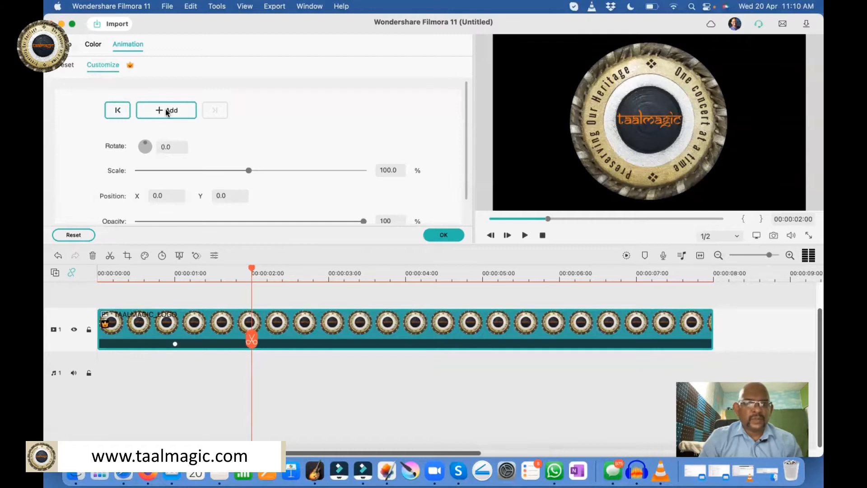
{"action": "left_click", "coordinate": [328, 274]}
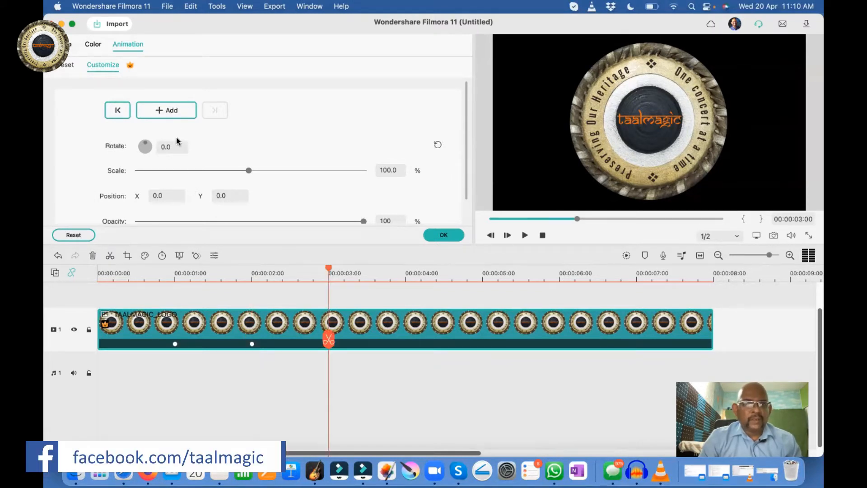
{"action": "left_click", "coordinate": [173, 111]}
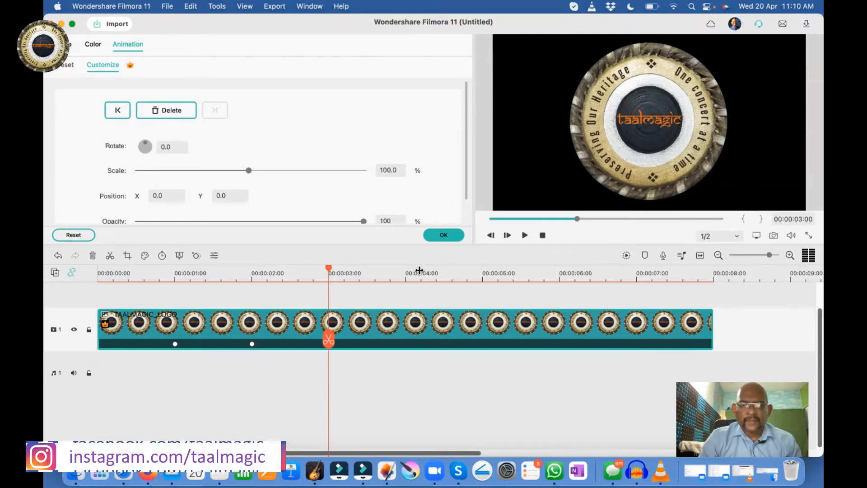
{"action": "left_click", "coordinate": [406, 279]}
{"action": "left_click", "coordinate": [170, 108]}
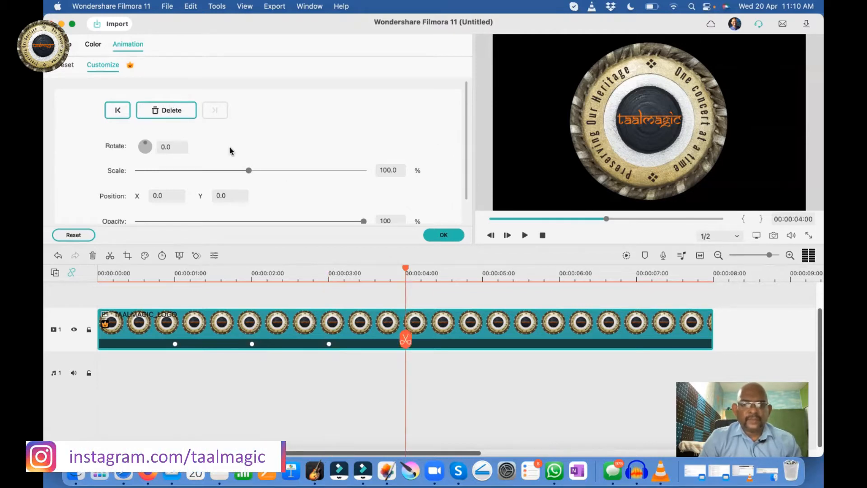
Step: Add animation keyframes to the logo clip at 5, 6, 7 and 8 seconds, and deselect the clip
{"action": "left_click", "coordinate": [482, 277]}
{"action": "left_click", "coordinate": [167, 111]}
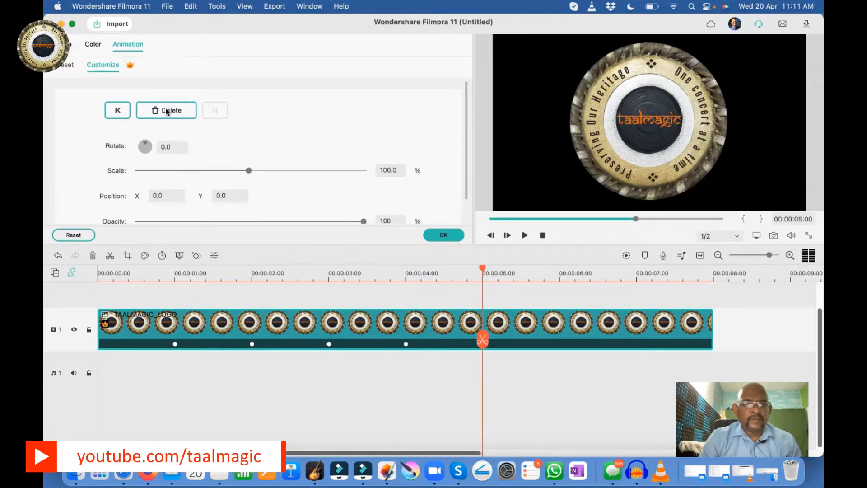
{"action": "left_click", "coordinate": [559, 277]}
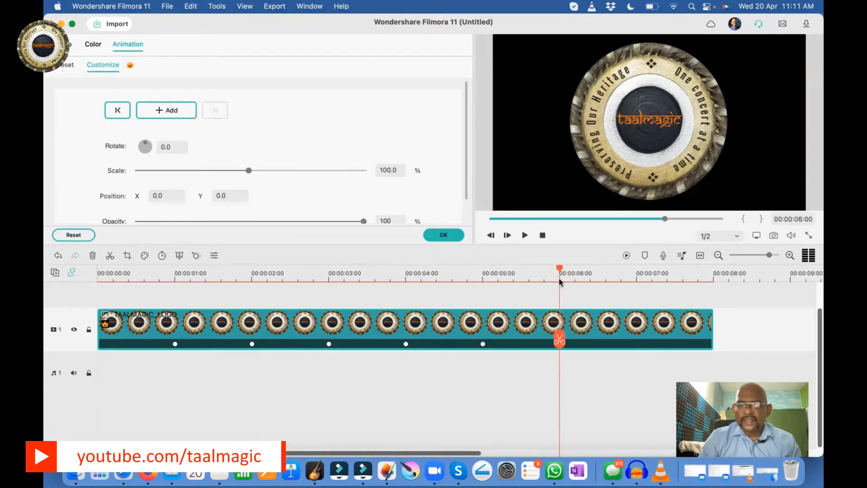
{"action": "left_click", "coordinate": [176, 110]}
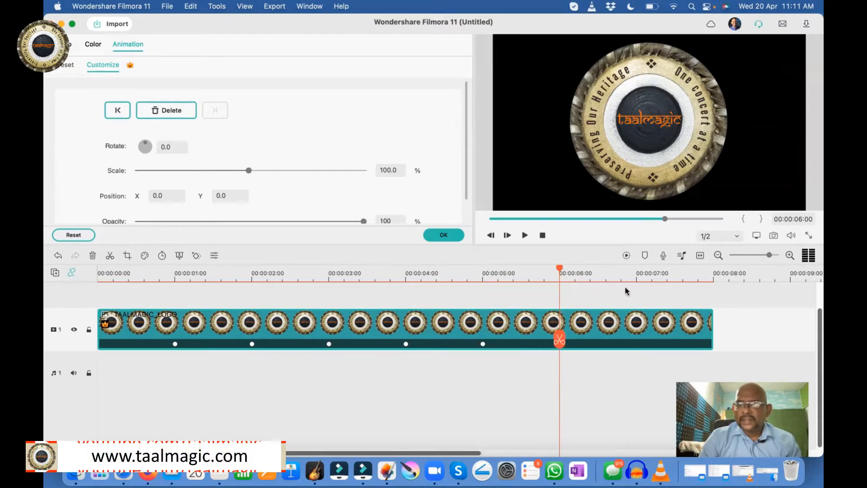
{"action": "left_click", "coordinate": [637, 279]}
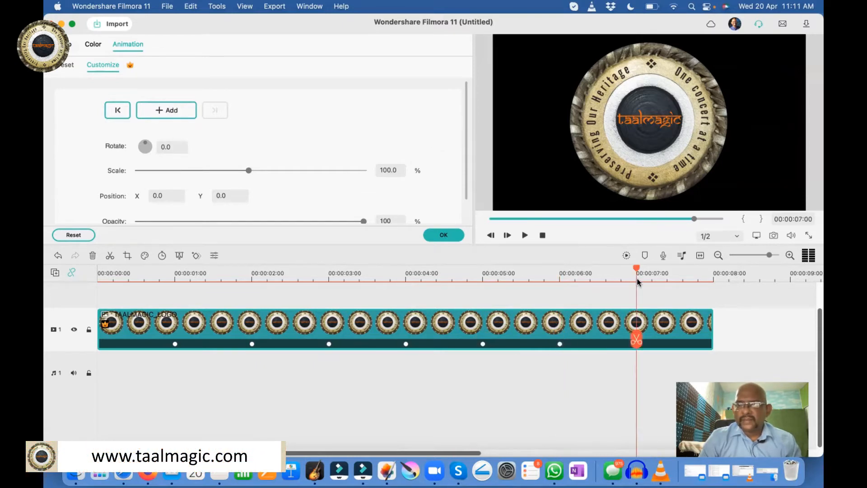
{"action": "left_click", "coordinate": [184, 115]}
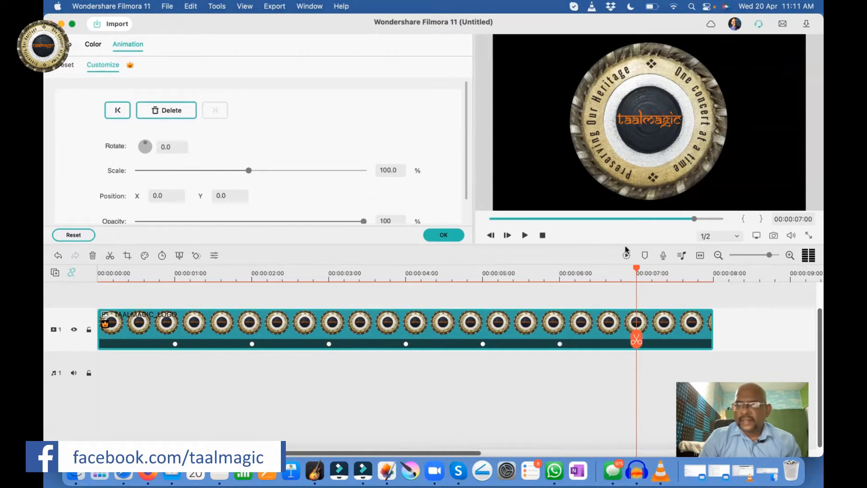
{"action": "left_click", "coordinate": [712, 279]}
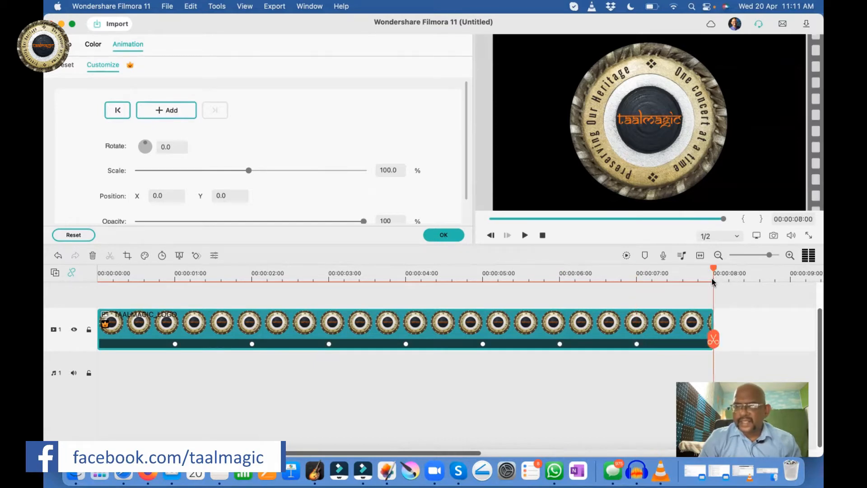
{"action": "left_click", "coordinate": [163, 110]}
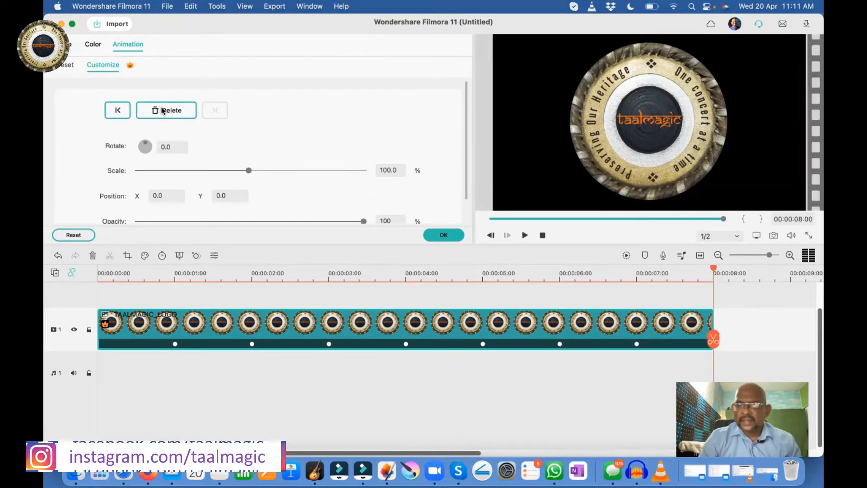
{"action": "left_click", "coordinate": [227, 394]}
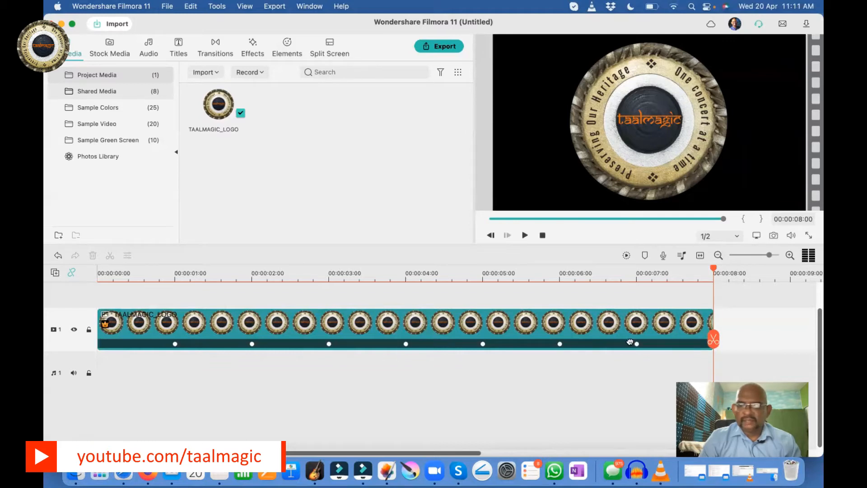
Step: At the 1-second keyframe, set the logo's scale to 75% and stretch it vertically to the full frame height
{"action": "left_click", "coordinate": [176, 281]}
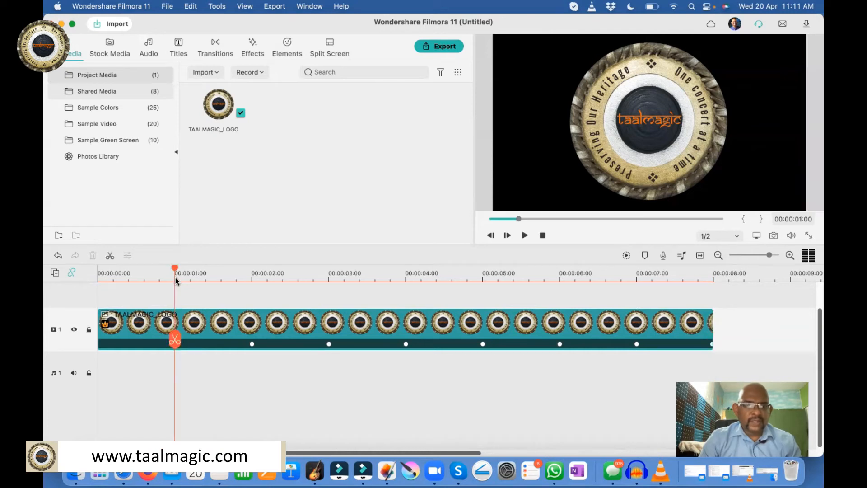
{"action": "double_click", "coordinate": [184, 323]}
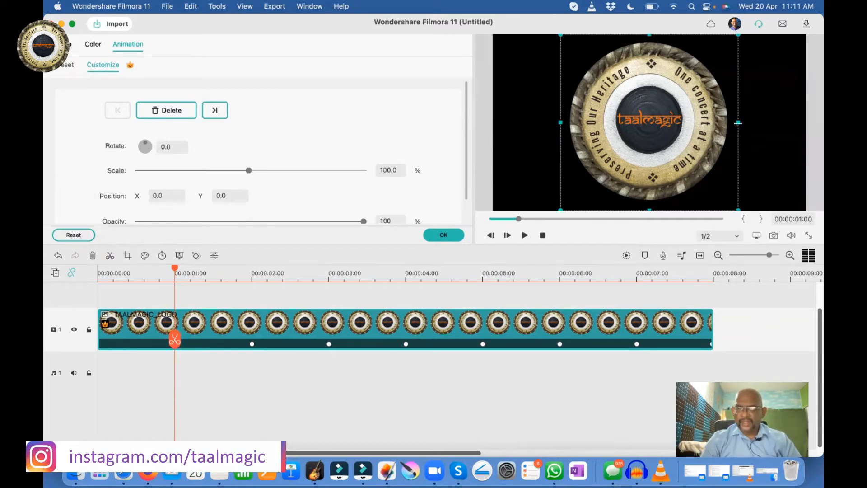
{"action": "double_click", "coordinate": [401, 170]}
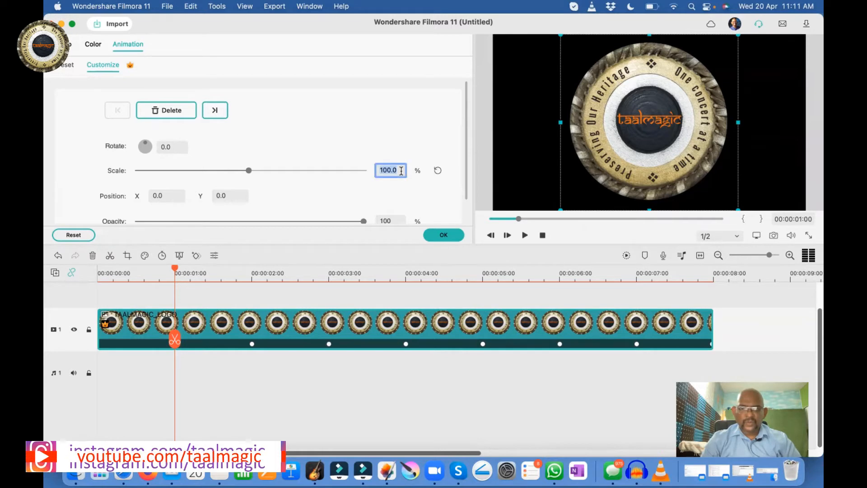
{"action": "type", "text": "75"}
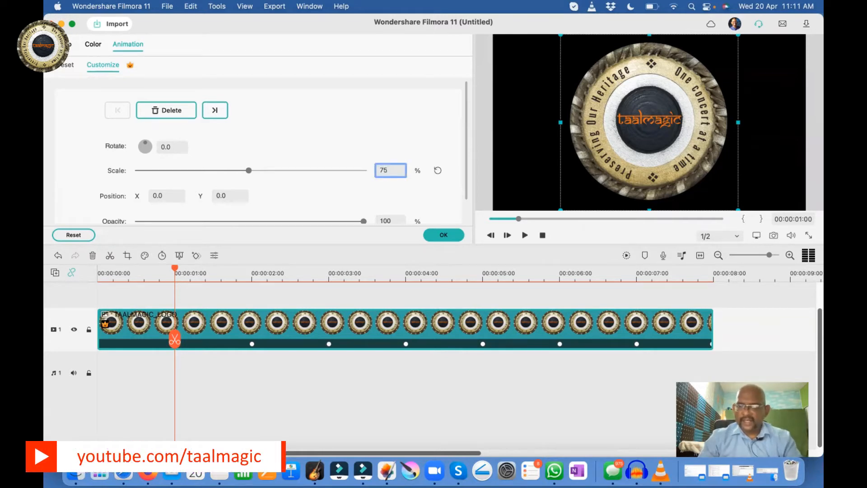
{"action": "key", "text": "Return"}
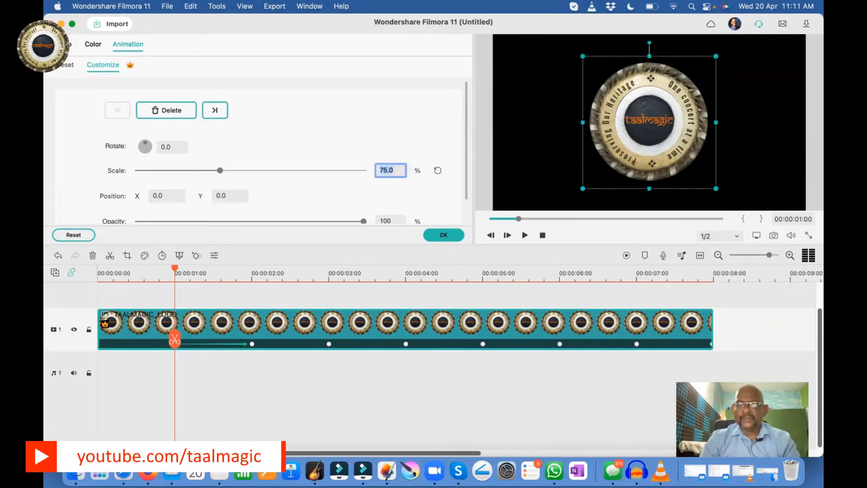
{"action": "left_click", "coordinate": [650, 57]}
{"action": "left_click_drag", "start_coordinate": [649, 57], "coordinate": [651, 34]}
{"action": "left_click_drag", "start_coordinate": [650, 188], "coordinate": [649, 210]}
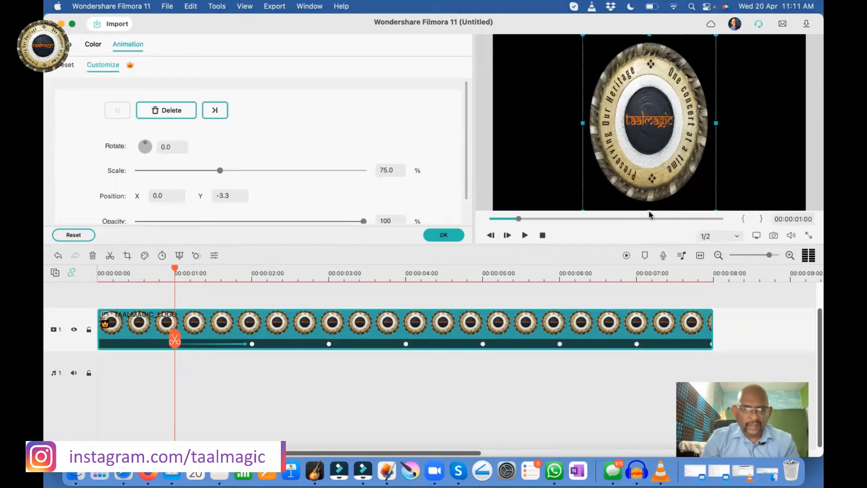
Step: At the 2-second keyframe, set the logo's scale to 50% and stretch it vertically to the full frame height
{"action": "left_click", "coordinate": [251, 280]}
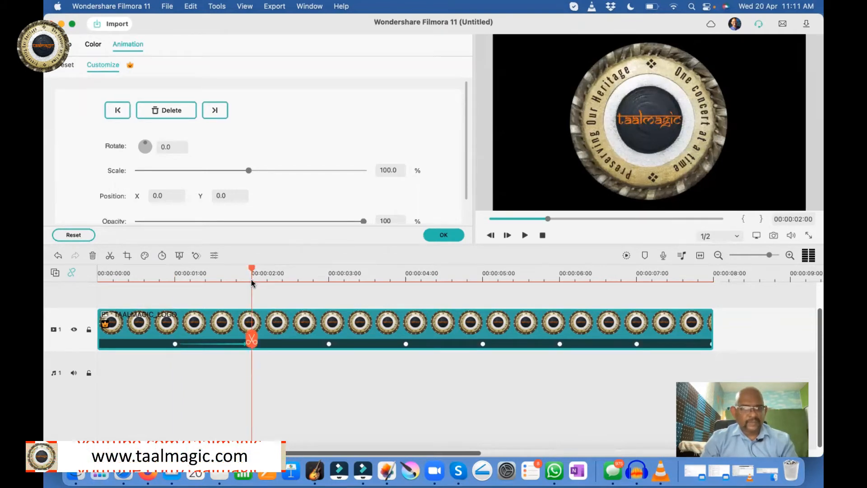
{"action": "left_click", "coordinate": [399, 170]}
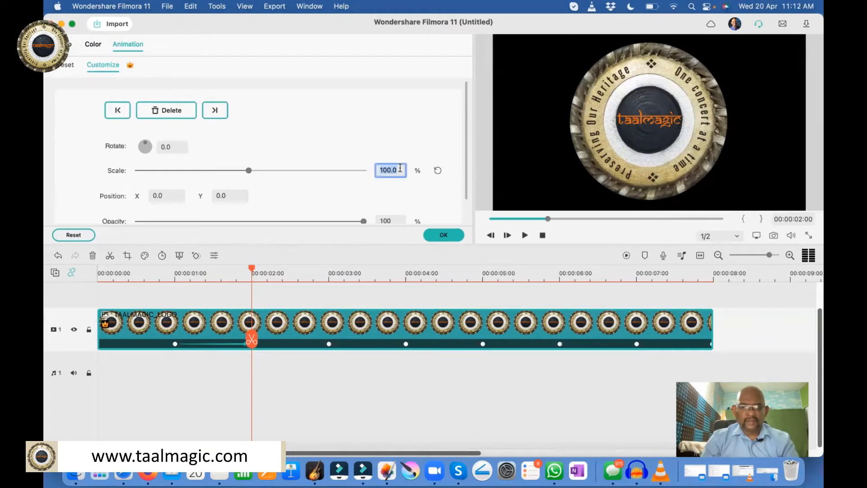
{"action": "type", "text": "50"}
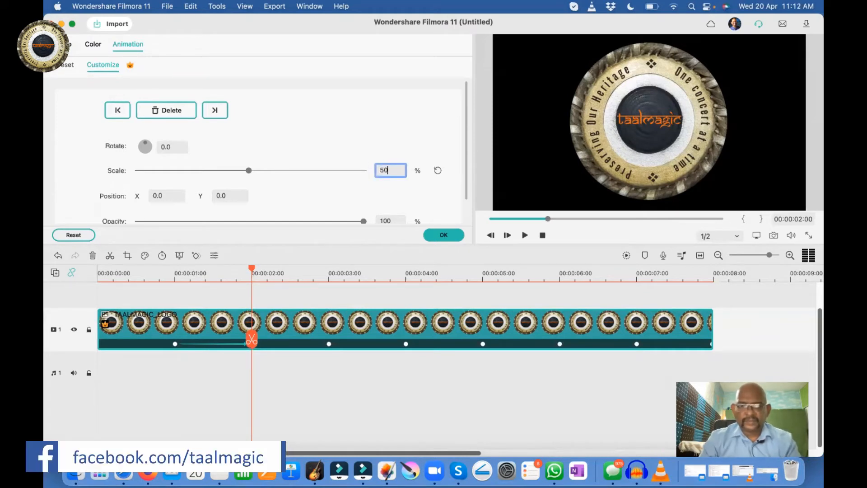
{"action": "key", "text": "Return"}
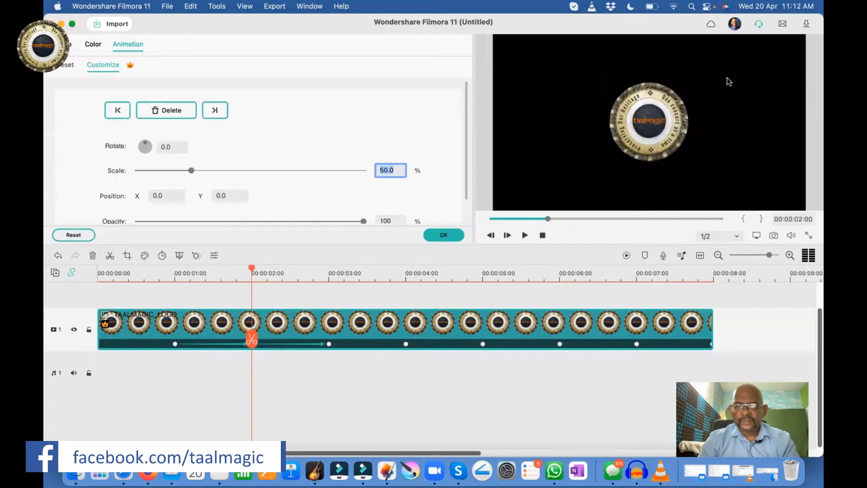
{"action": "left_click", "coordinate": [663, 113]}
{"action": "left_click_drag", "start_coordinate": [649, 77], "coordinate": [650, 36]}
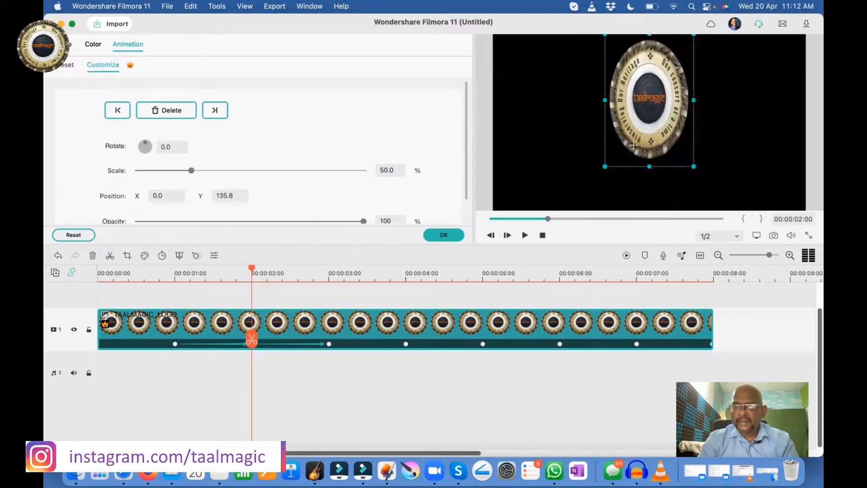
{"action": "left_click_drag", "start_coordinate": [649, 164], "coordinate": [650, 209]}
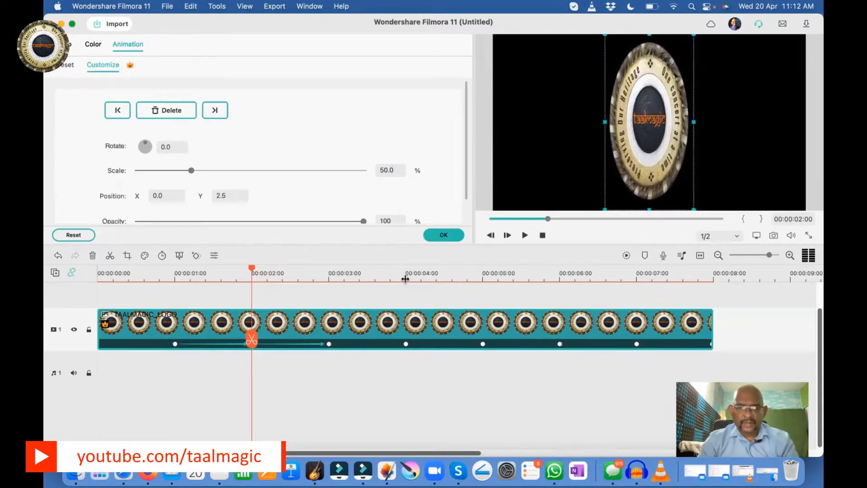
Step: At the 3-second keyframe, set the logo's scale to 25% and stretch it vertically to the full frame height
{"action": "left_click", "coordinate": [329, 280]}
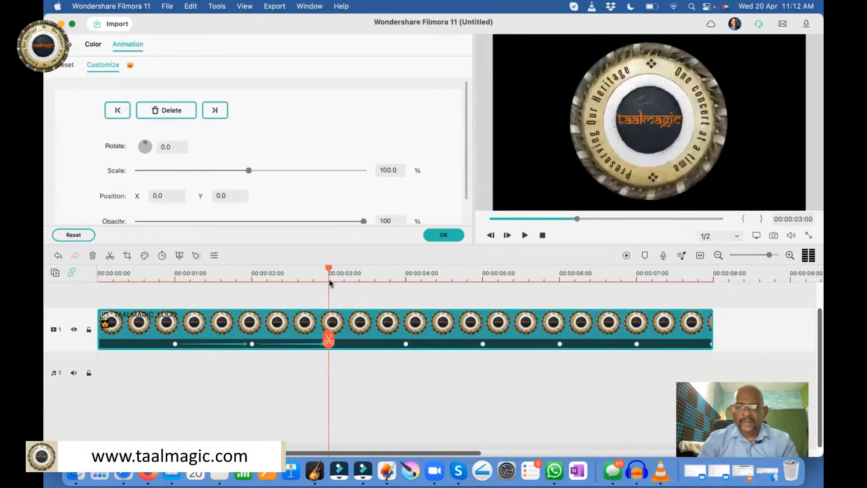
{"action": "left_click", "coordinate": [397, 169]}
{"action": "type", "text": "25"}
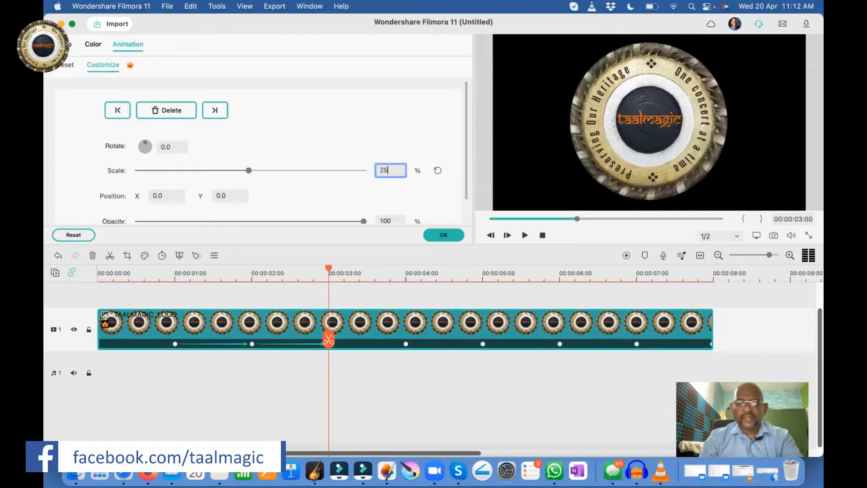
{"action": "key", "text": "Return"}
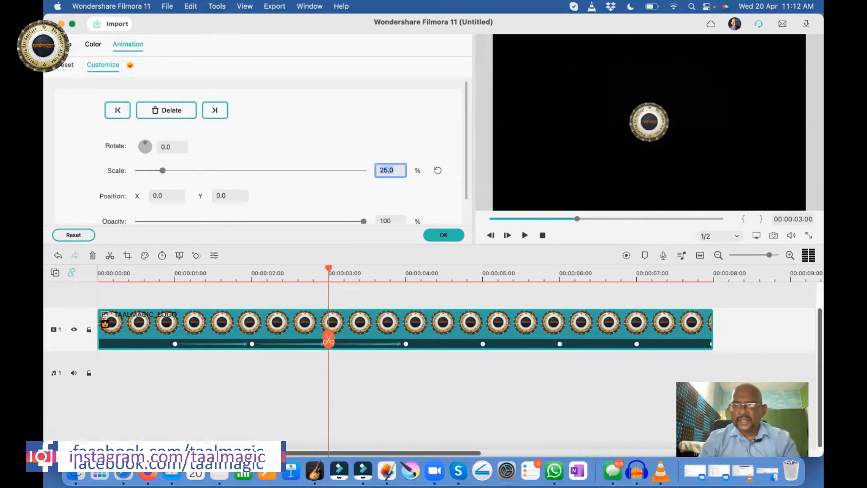
{"action": "left_click", "coordinate": [653, 118]}
{"action": "left_click_drag", "start_coordinate": [649, 100], "coordinate": [649, 33]}
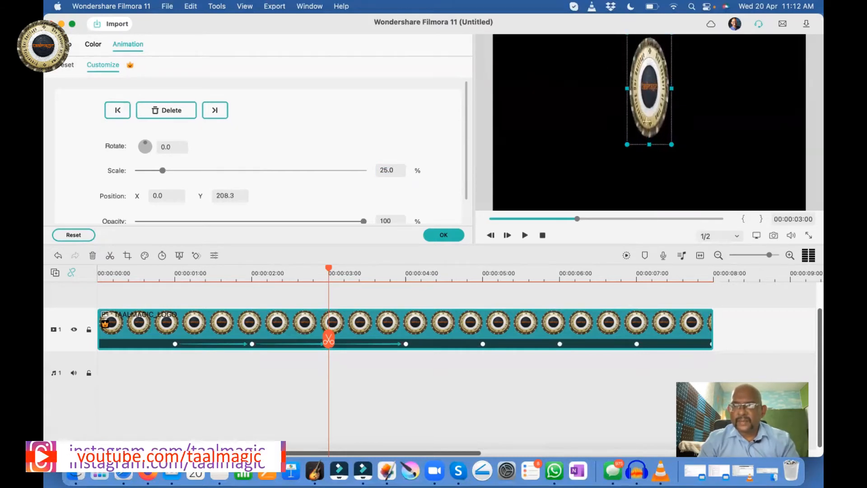
{"action": "left_click_drag", "start_coordinate": [649, 144], "coordinate": [649, 209]}
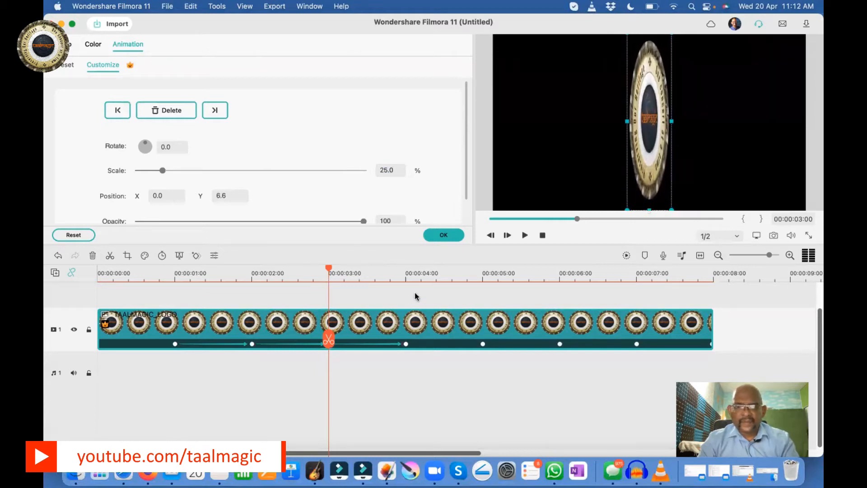
Step: At the 4-second keyframe, set the logo's scale to 0% and raise it to about 9.9%
{"action": "left_click", "coordinate": [406, 280]}
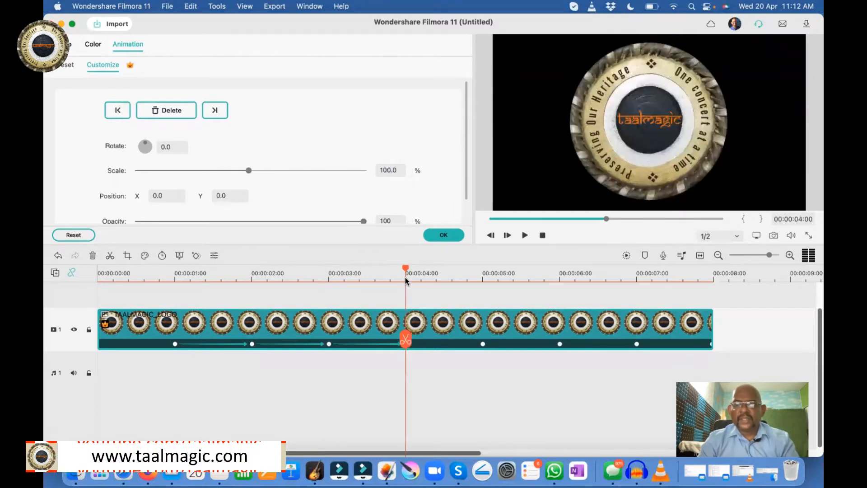
{"action": "left_click", "coordinate": [396, 170]}
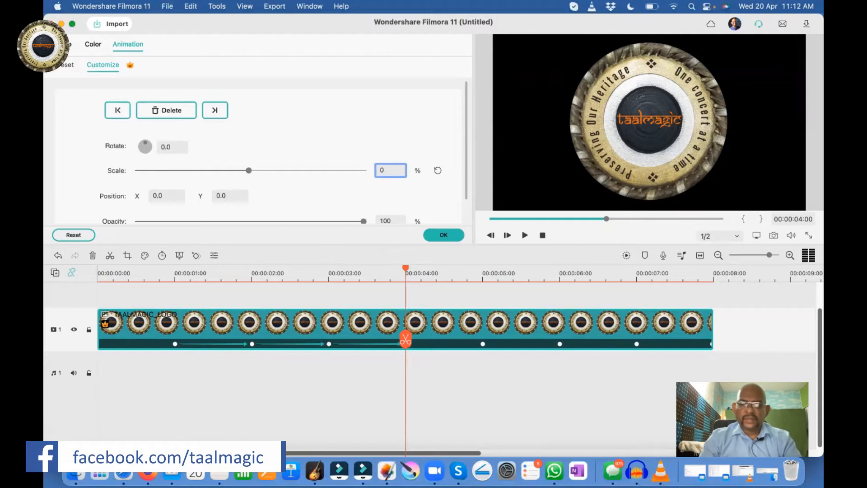
{"action": "key", "text": "Return"}
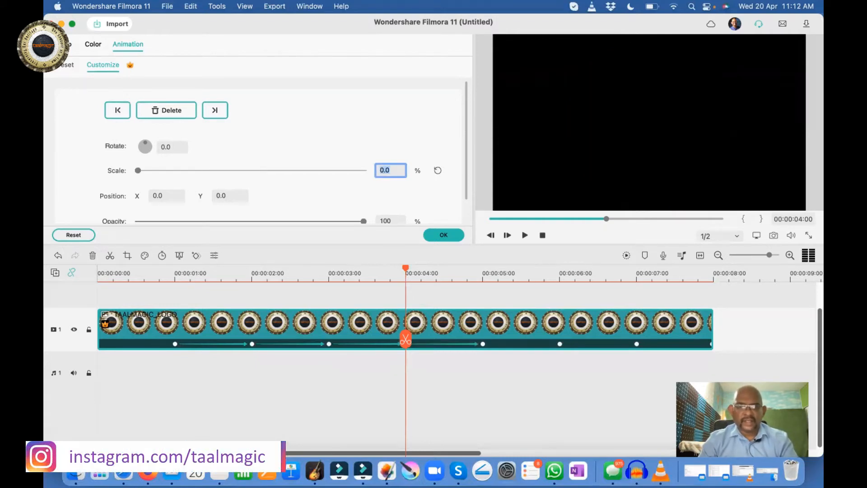
{"action": "left_click_drag", "start_coordinate": [137, 171], "coordinate": [146, 174]}
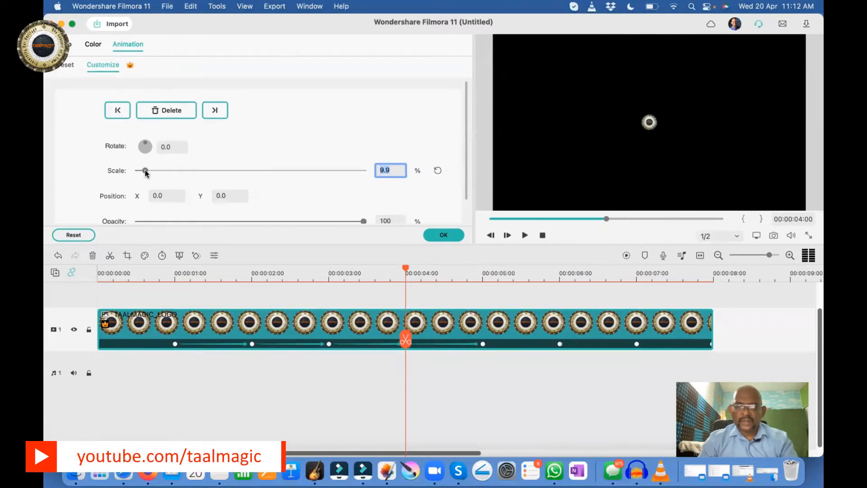
Step: At the 4-second keyframe, stretch the narrow logo vertically to the full frame height
{"action": "left_click", "coordinate": [650, 126]}
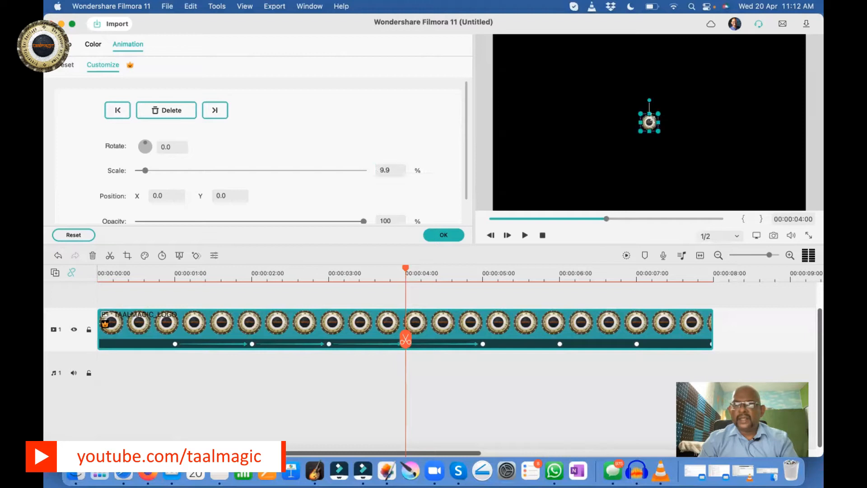
{"action": "left_click_drag", "start_coordinate": [649, 114], "coordinate": [649, 34]}
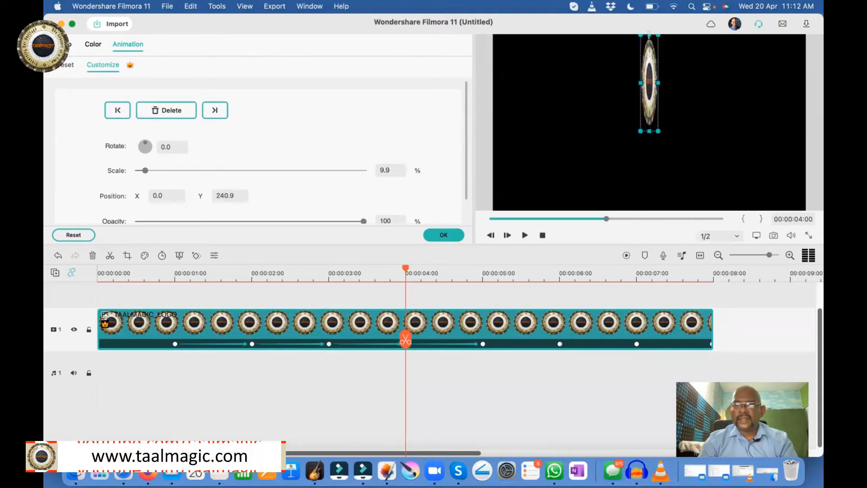
{"action": "left_click_drag", "start_coordinate": [649, 132], "coordinate": [649, 209]}
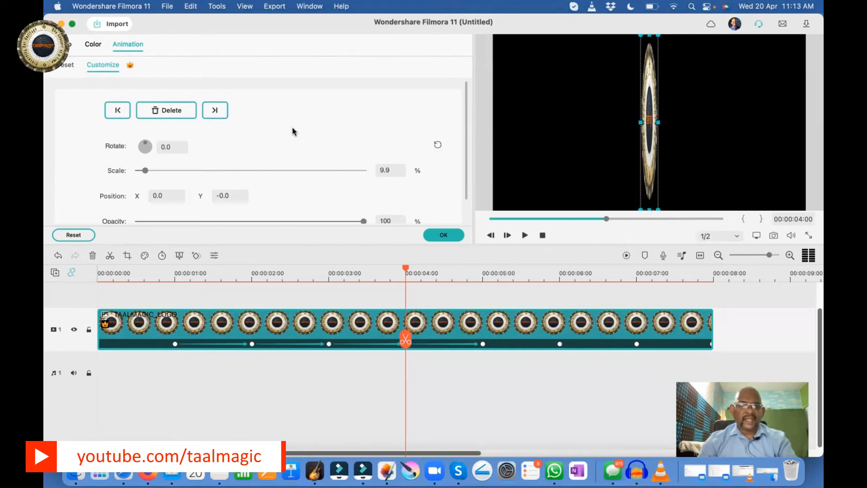
Step: Turn the logo at the 4-second keyframe into a mirrored, full-height sliver near the frame's centre, with a scale of about -0.5%
{"action": "mouse_move", "coordinate": [145, 172]}
{"action": "left_mouse_down"}
{"action": "mouse_move", "coordinate": [131, 174]}
{"action": "mouse_move", "coordinate": [159, 176]}
{"action": "left_mouse_up"}
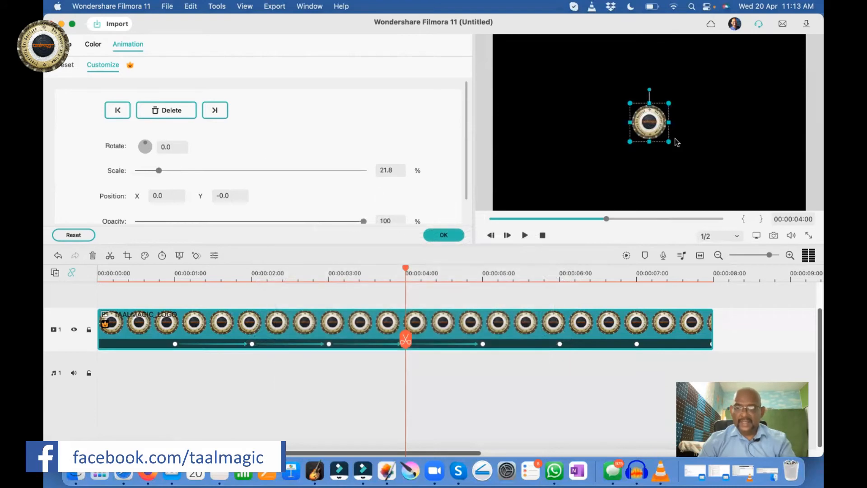
{"action": "left_click_drag", "start_coordinate": [670, 122], "coordinate": [617, 127]}
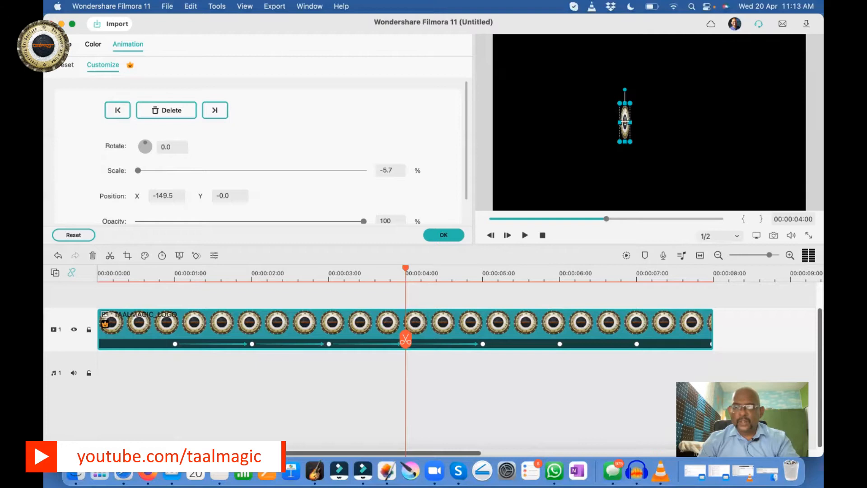
{"action": "left_click_drag", "start_coordinate": [625, 122], "coordinate": [645, 60]}
{"action": "left_click_drag", "start_coordinate": [644, 141], "coordinate": [647, 212]}
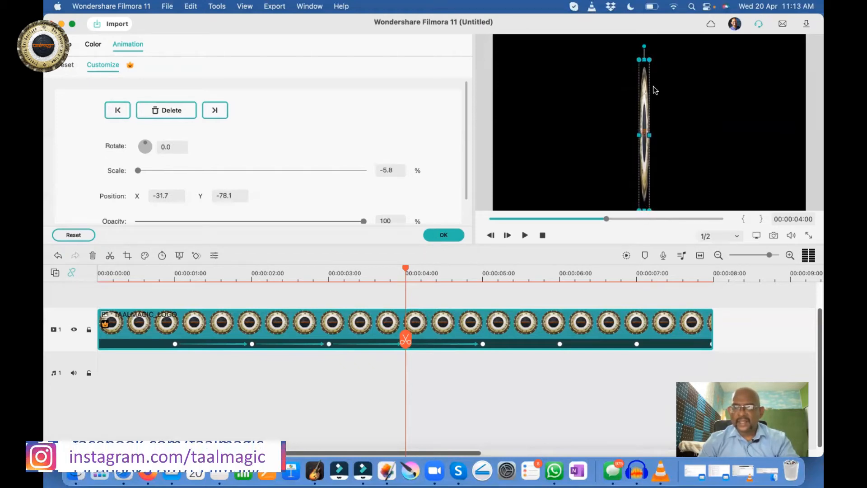
{"action": "left_click_drag", "start_coordinate": [645, 60], "coordinate": [647, 40]}
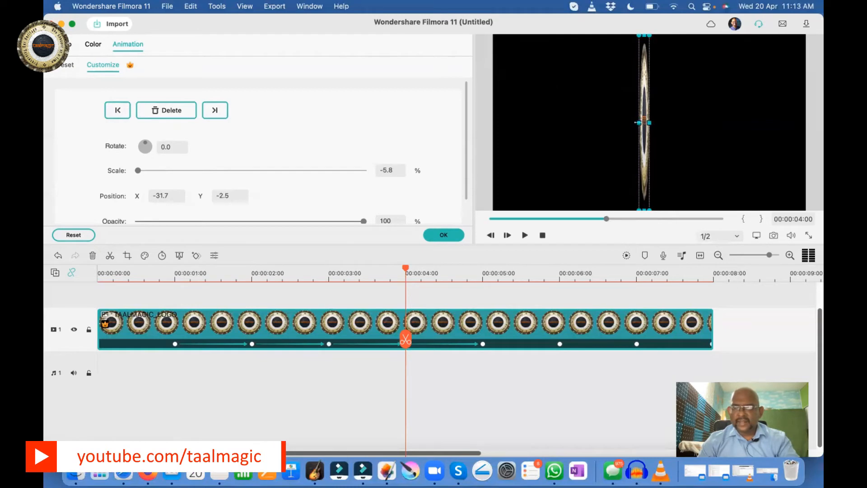
{"action": "left_click_drag", "start_coordinate": [635, 123], "coordinate": [641, 122]}
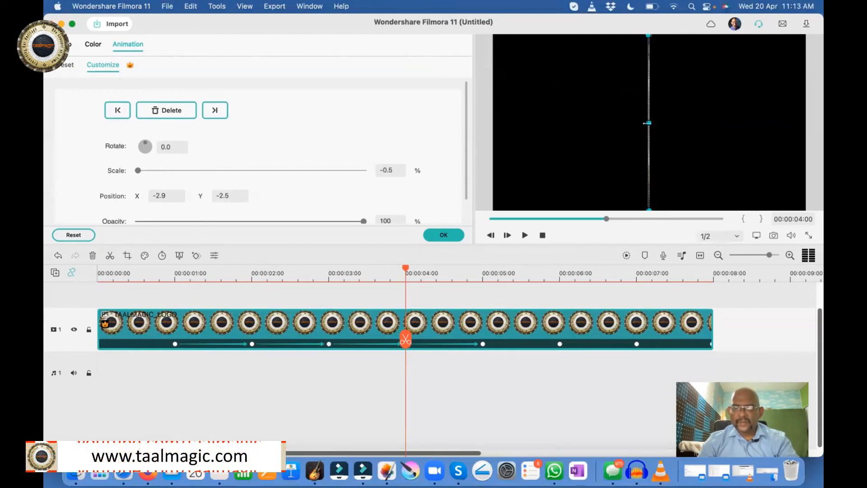
Step: At the 5-second keyframe, mirror the full-height logo horizontally to a scale of about -25.2% and centre it in the frame
{"action": "left_click", "coordinate": [481, 277]}
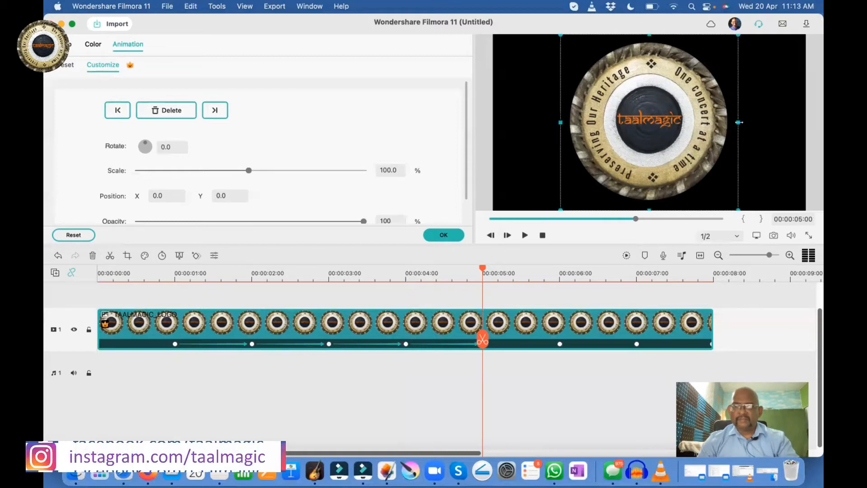
{"action": "left_click_drag", "start_coordinate": [738, 122], "coordinate": [648, 121]}
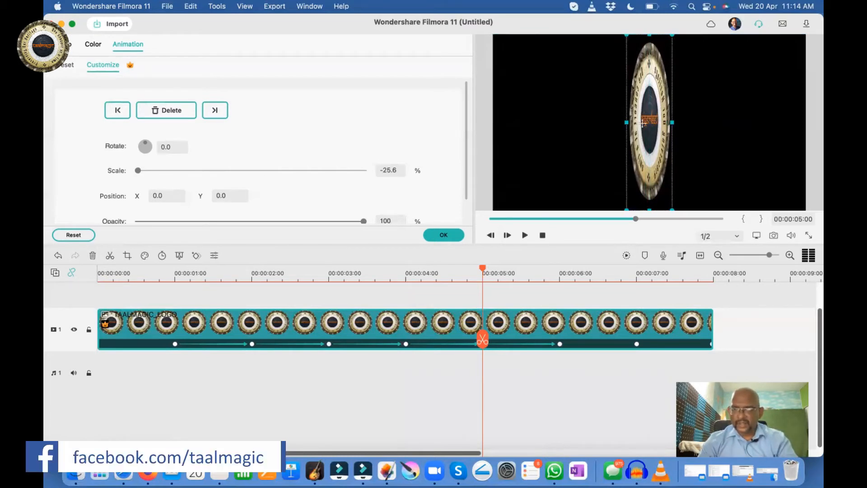
{"action": "mouse_move", "coordinate": [626, 122]}
{"action": "left_mouse_down"}
{"action": "mouse_move", "coordinate": [542, 122]}
{"action": "mouse_move", "coordinate": [626, 125]}
{"action": "left_mouse_up"}
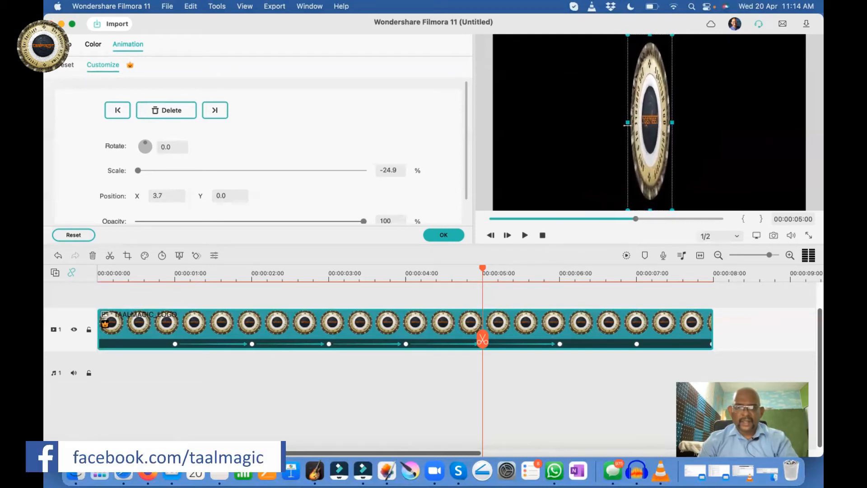
{"action": "left_click", "coordinate": [396, 171]}
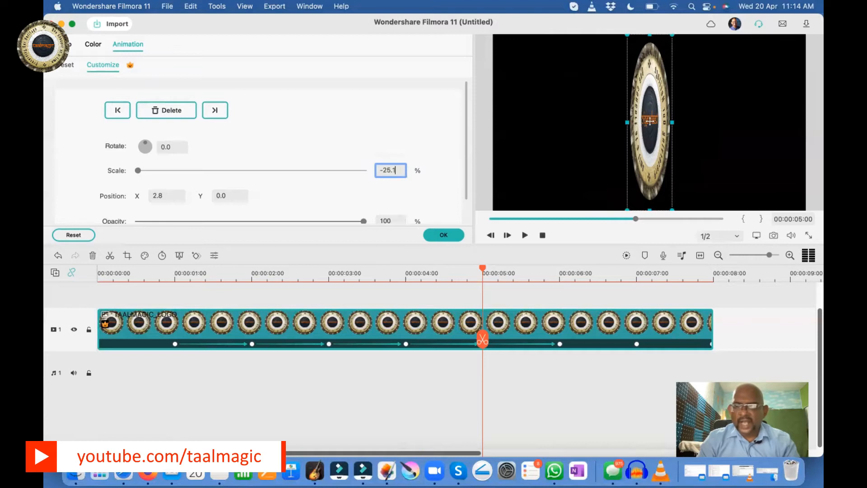
{"action": "left_click_drag", "start_coordinate": [649, 122], "coordinate": [650, 120]}
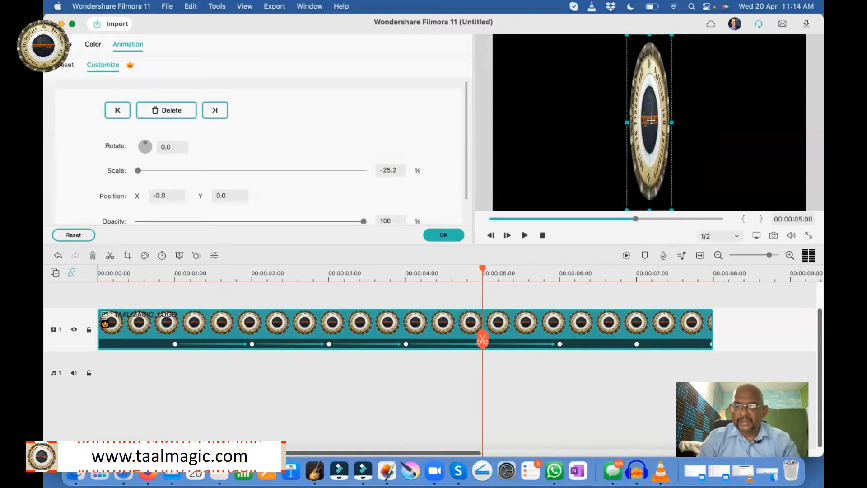
Step: Mirror the full-height logo to -50% scale at the 6-second keyframe and to about -75.2%, centred, at the 7-second keyframe
{"action": "left_click", "coordinate": [559, 276]}
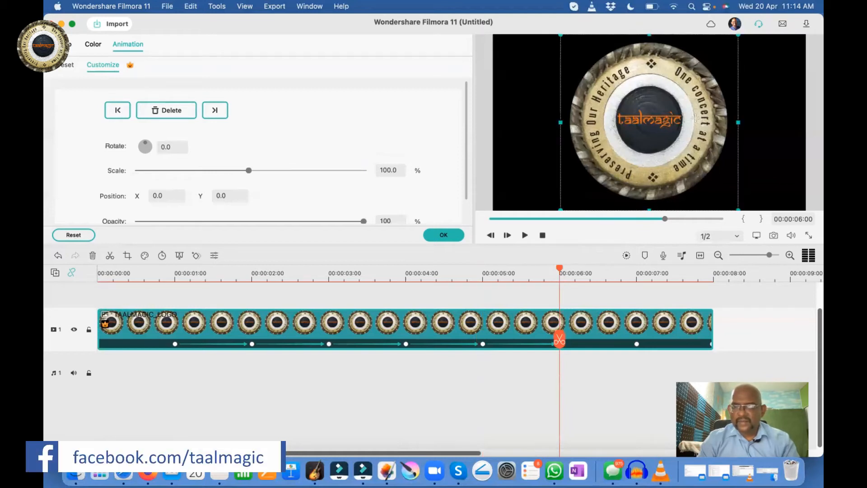
{"action": "left_click_drag", "start_coordinate": [738, 122], "coordinate": [650, 128]}
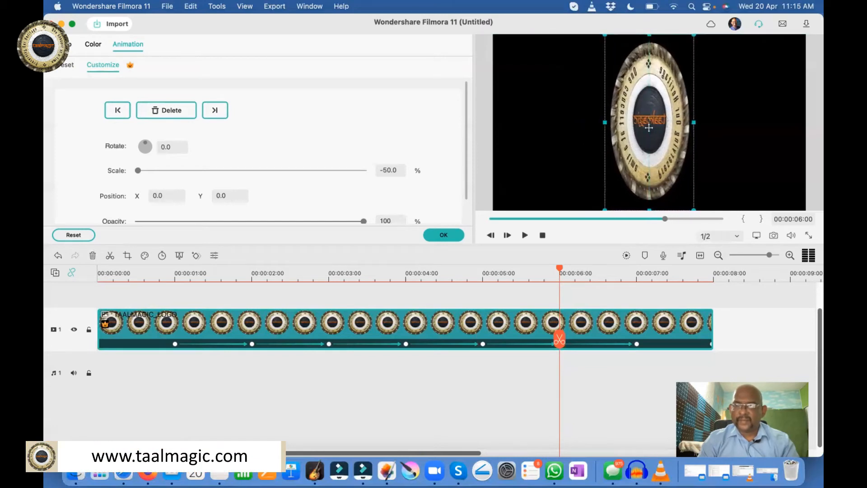
{"action": "left_click", "coordinate": [637, 281]}
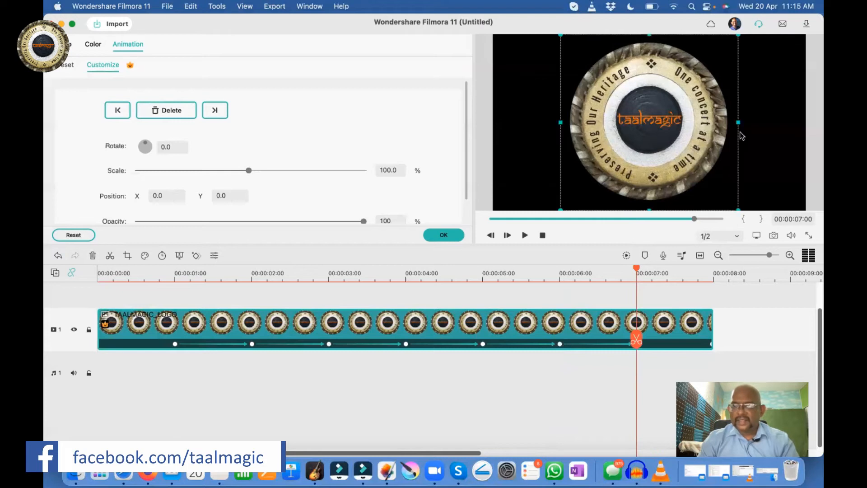
{"action": "left_click_drag", "start_coordinate": [737, 122], "coordinate": [646, 121]}
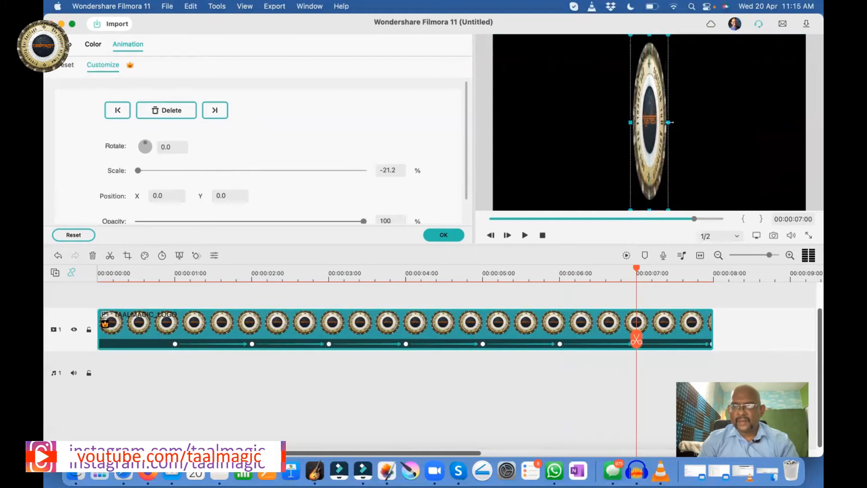
{"action": "left_click_drag", "start_coordinate": [667, 122], "coordinate": [763, 122]}
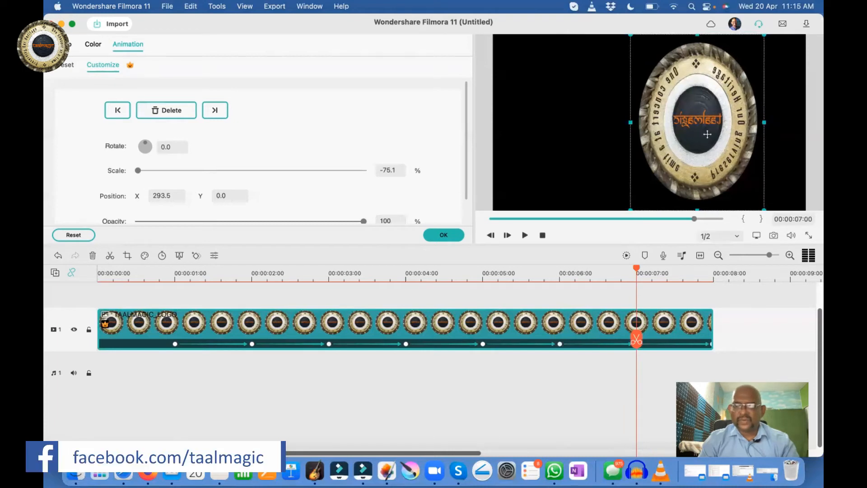
{"action": "left_click_drag", "start_coordinate": [697, 131], "coordinate": [649, 130]}
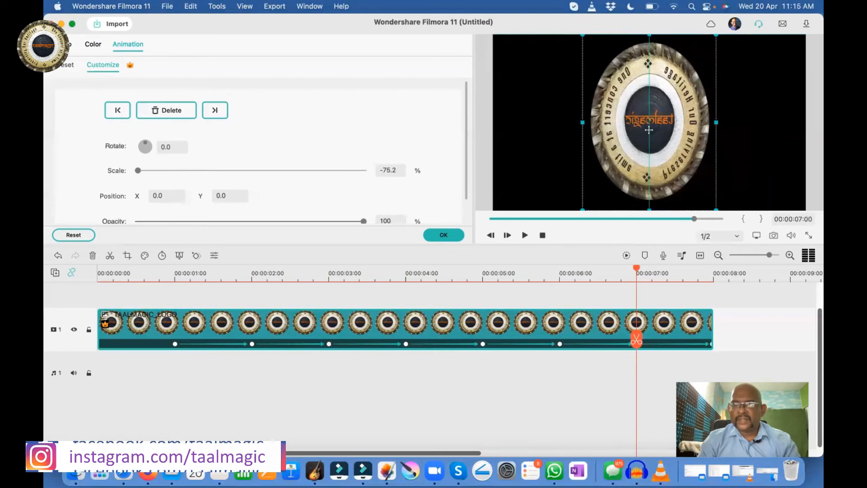
Step: At the 8-second keyframe, mirror the logo horizontally and widen it to a full circle at full frame height
{"action": "left_click", "coordinate": [712, 278]}
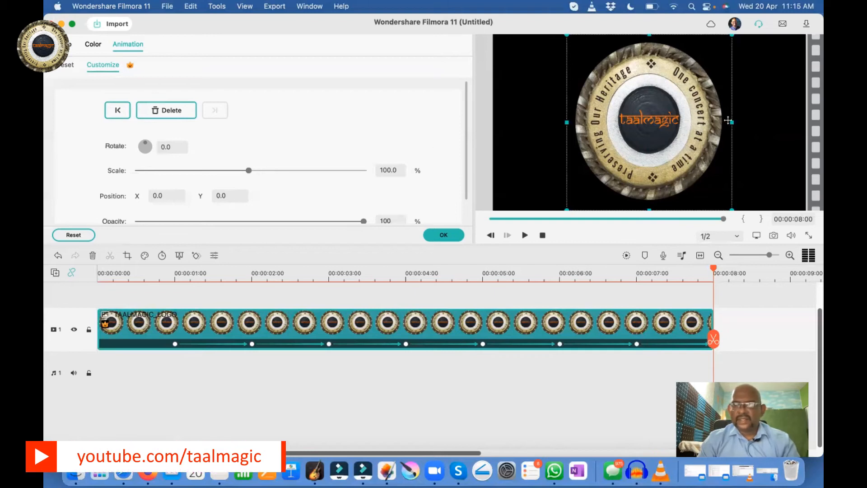
{"action": "mouse_move", "coordinate": [732, 121]}
{"action": "left_mouse_down"}
{"action": "mouse_move", "coordinate": [514, 122]}
{"action": "mouse_move", "coordinate": [749, 123]}
{"action": "left_mouse_up"}
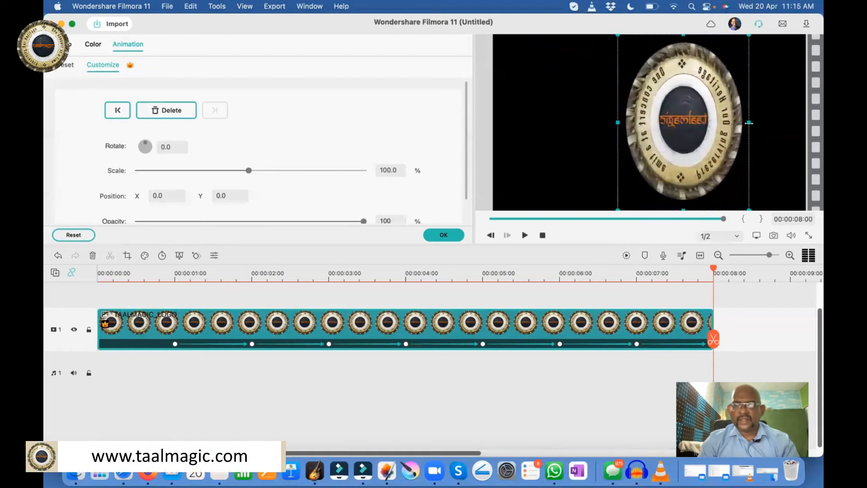
{"action": "left_click_drag", "start_coordinate": [618, 128], "coordinate": [571, 122]}
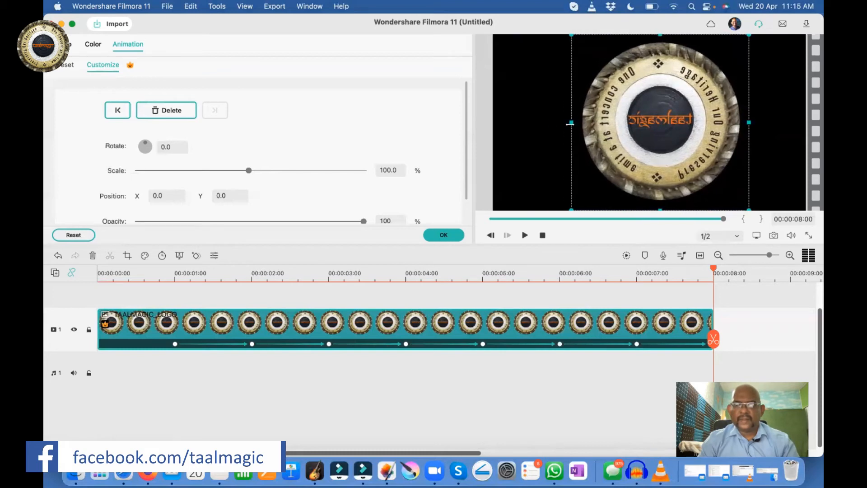
Step: Set the 8-second keyframe's scale to about 88.2%, narrow the mirrored logo slightly and centre it in the frame
{"action": "left_click_drag", "start_coordinate": [249, 171], "coordinate": [173, 171]}
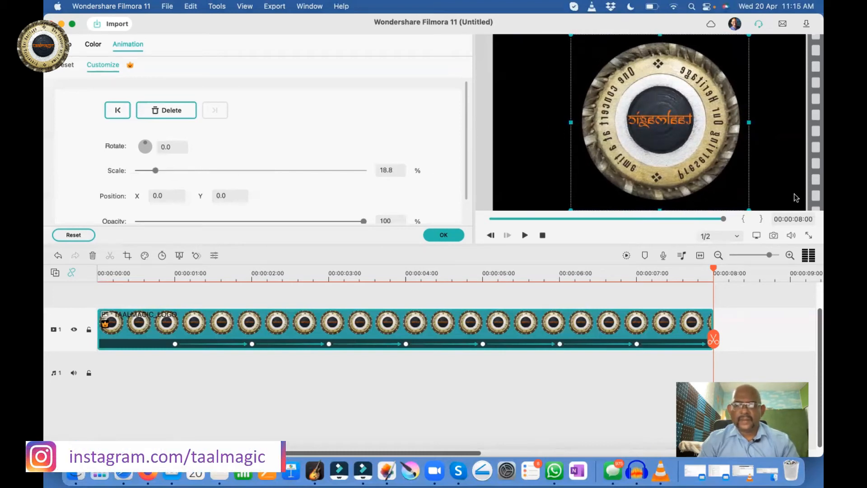
{"action": "left_click_drag", "start_coordinate": [155, 171], "coordinate": [235, 177]}
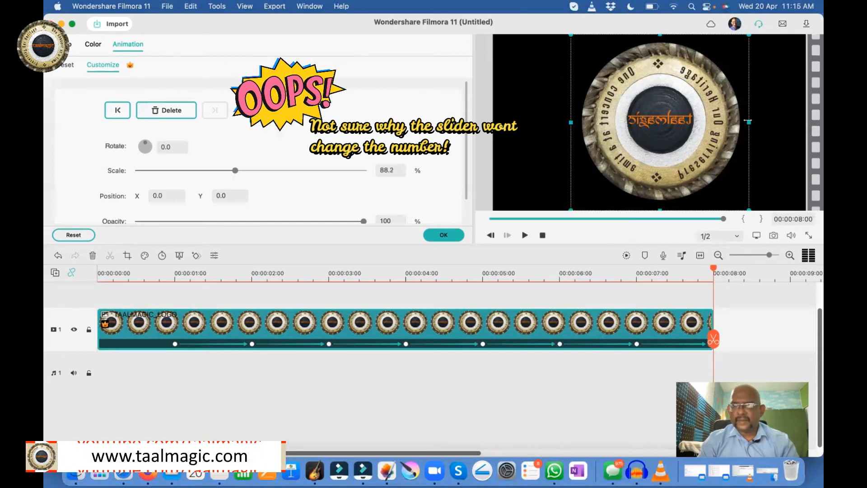
{"action": "mouse_move", "coordinate": [676, 118]}
{"action": "left_mouse_down"}
{"action": "mouse_move", "coordinate": [674, 106]}
{"action": "mouse_move", "coordinate": [674, 115]}
{"action": "left_mouse_up"}
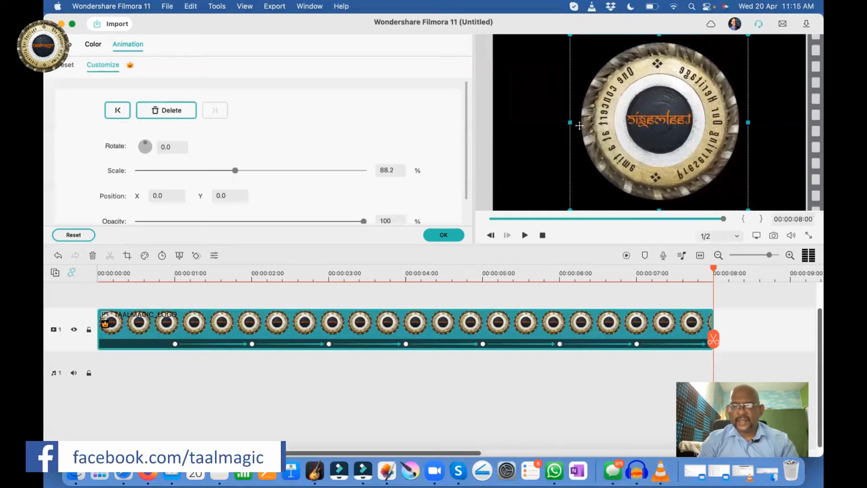
{"action": "mouse_move", "coordinate": [570, 122]}
{"action": "left_mouse_down"}
{"action": "mouse_move", "coordinate": [583, 125]}
{"action": "mouse_move", "coordinate": [575, 123]}
{"action": "left_mouse_up"}
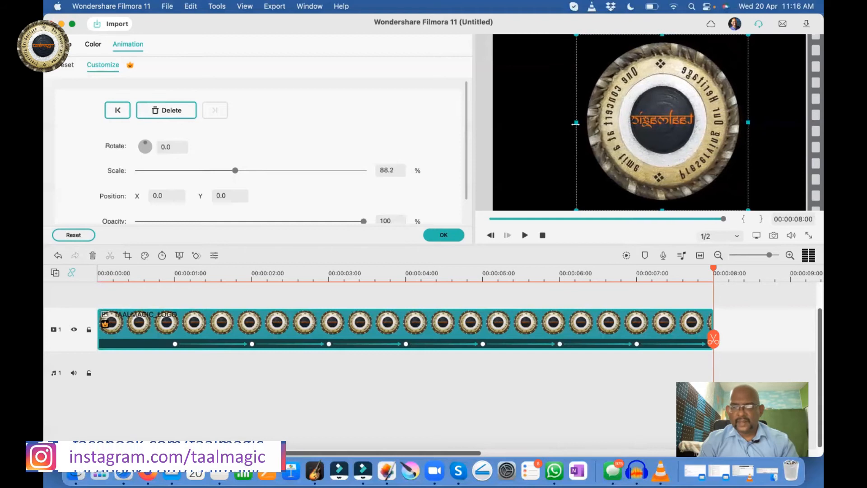
{"action": "left_click_drag", "start_coordinate": [685, 121], "coordinate": [672, 122]}
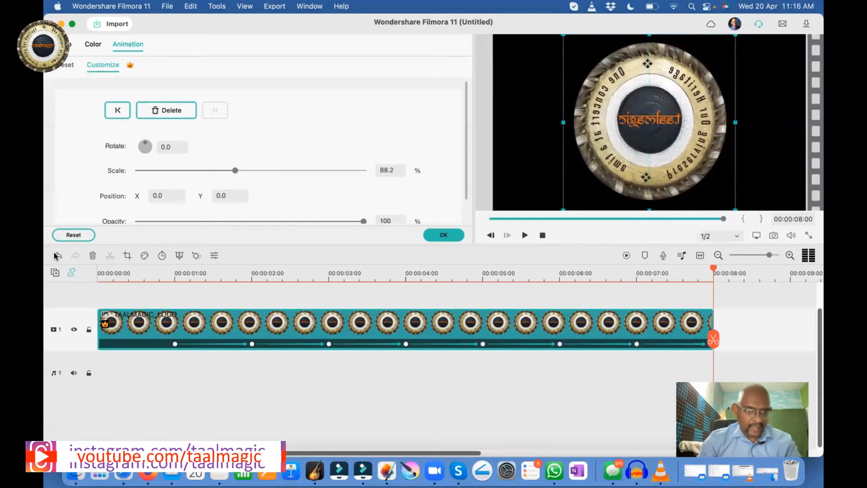
Step: Play the whole logo animation from the start and apply the custom animation settings
{"action": "left_click", "coordinate": [99, 275]}
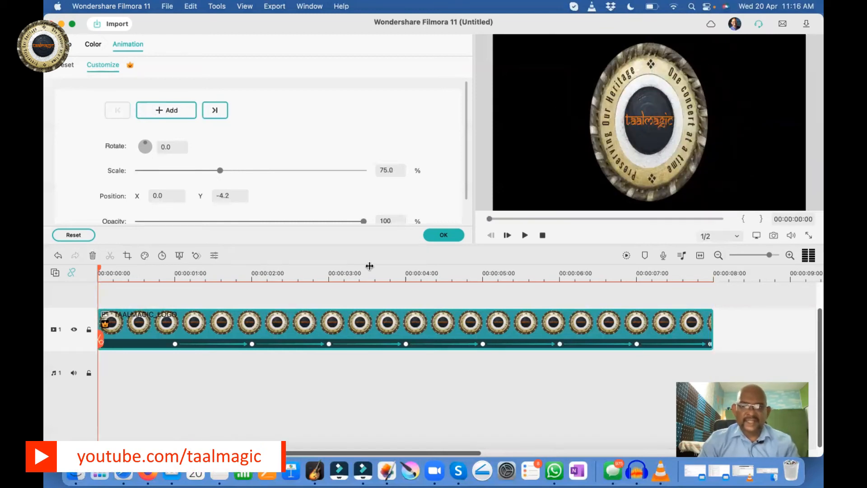
{"action": "left_click", "coordinate": [523, 235]}
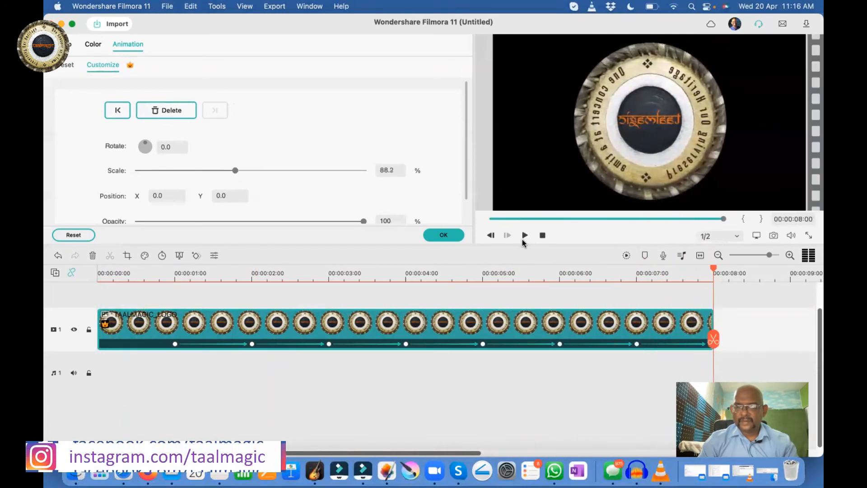
{"action": "left_click", "coordinate": [440, 234]}
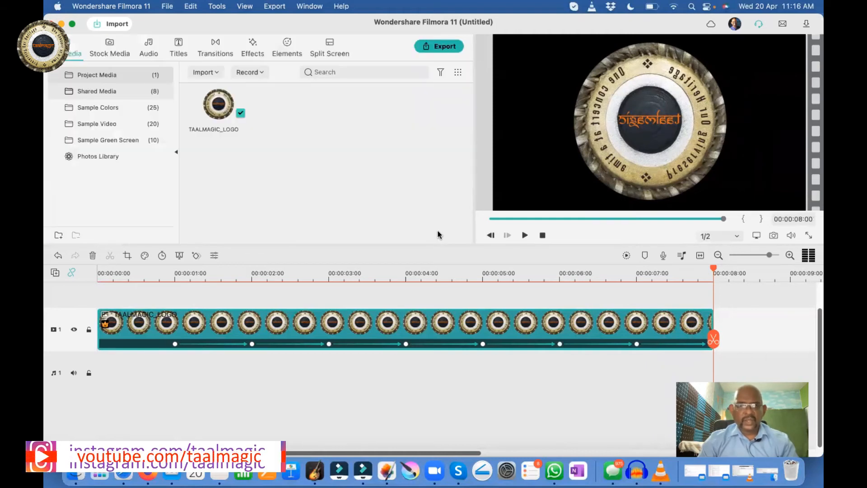
Step: Export the project as an MP4 video named "my logo animation" to the Output folder
{"action": "left_click", "coordinate": [441, 47]}
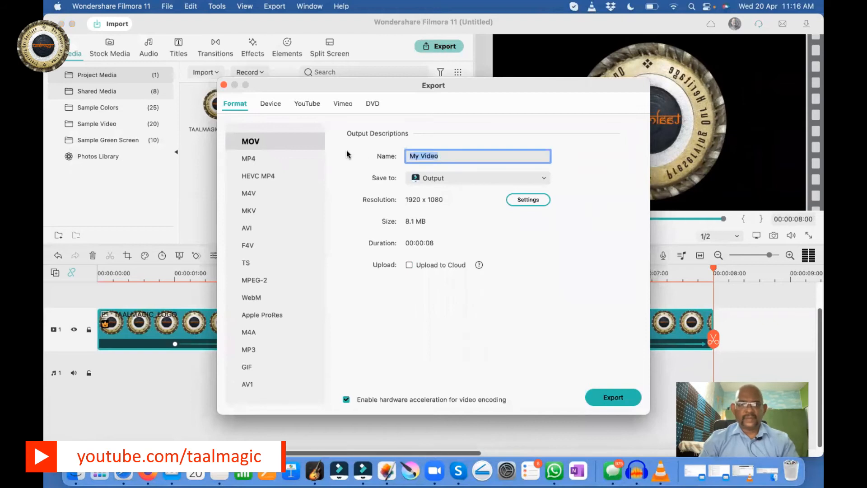
{"action": "left_click", "coordinate": [253, 158]}
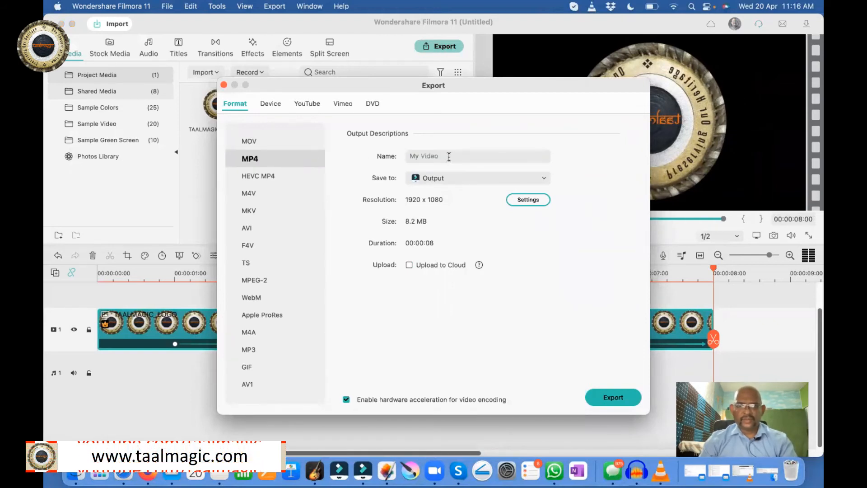
{"action": "left_click_drag", "start_coordinate": [448, 157], "coordinate": [372, 152]}
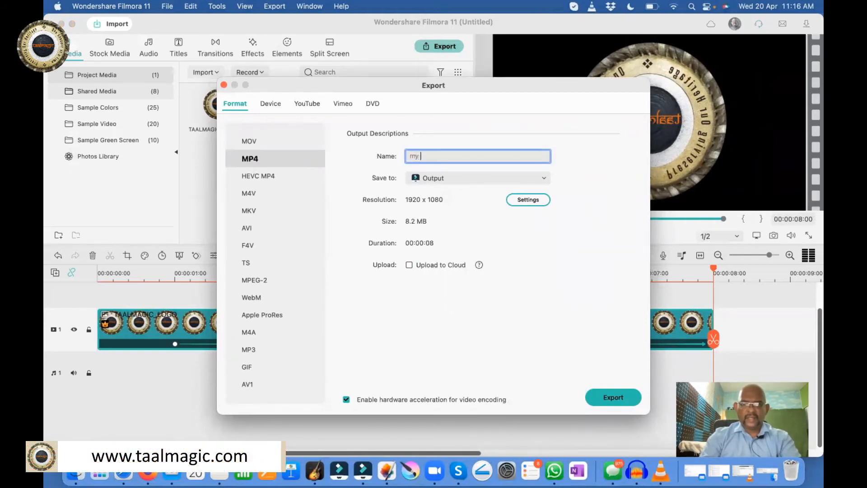
{"action": "type", "text": "my logo animation"}
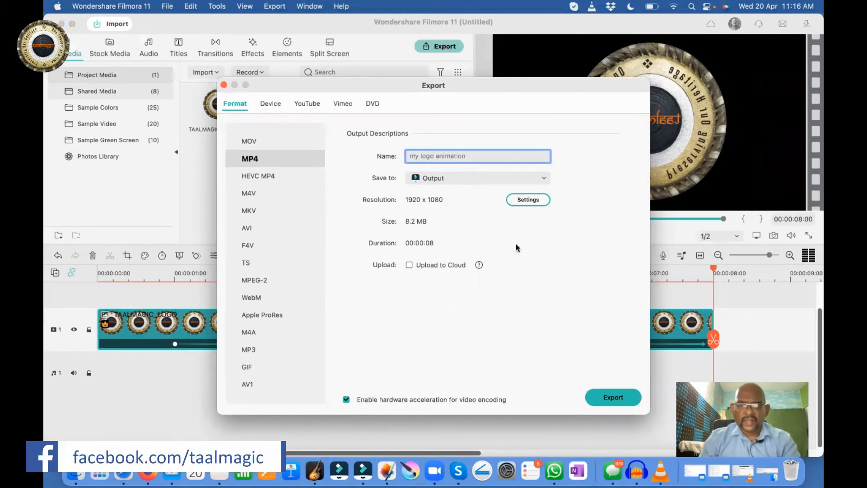
{"action": "left_click", "coordinate": [613, 398]}
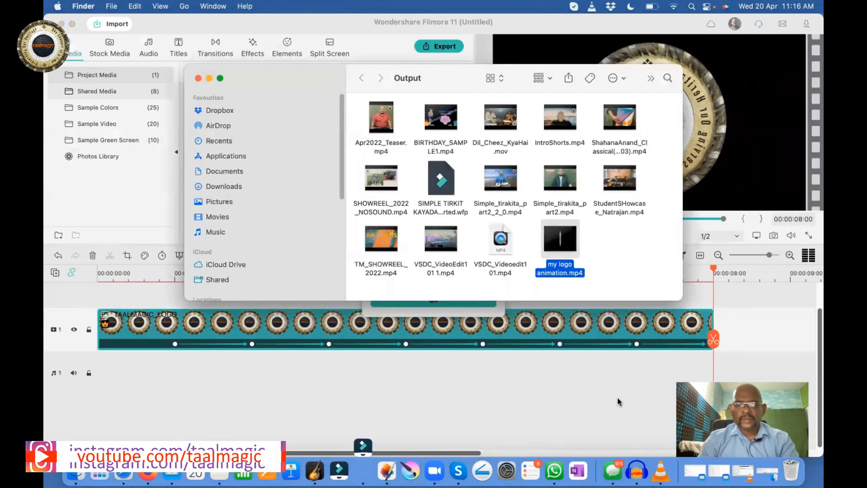
Step: Import my logo animation.mp4 from the Output folder into the project media, and close the folder window and the export message
{"action": "left_click_drag", "start_coordinate": [341, 93], "coordinate": [340, 220]}
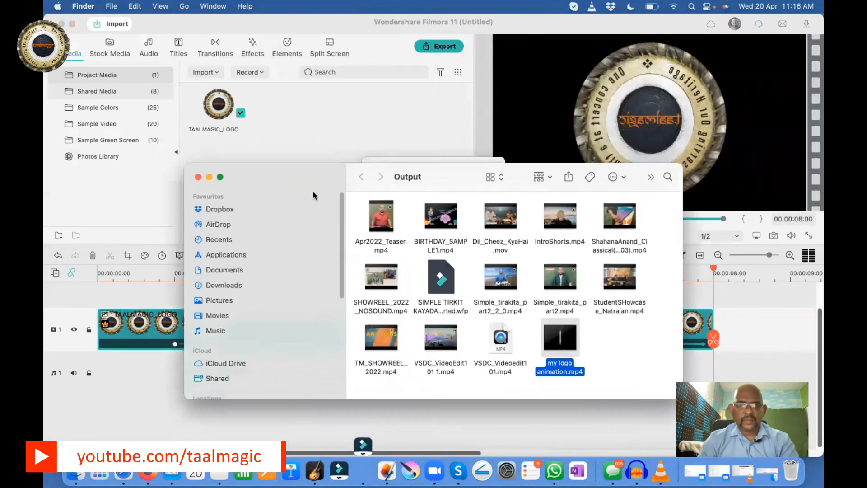
{"action": "left_click_drag", "start_coordinate": [571, 376], "coordinate": [306, 135]}
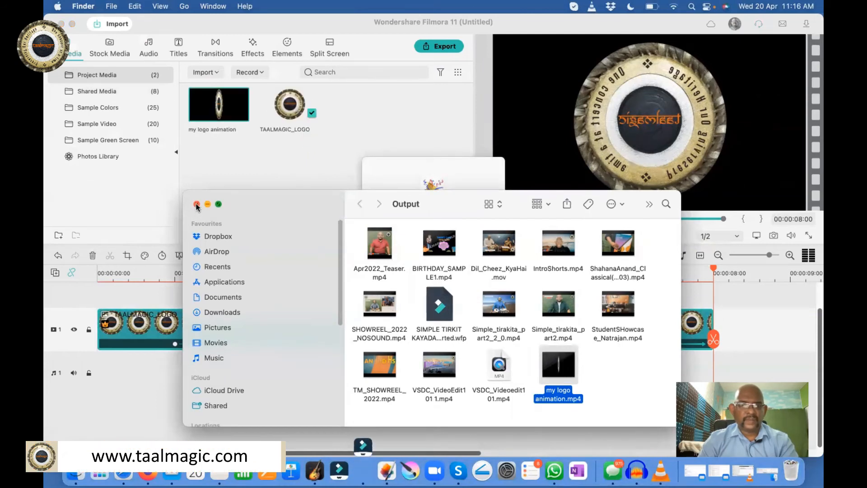
{"action": "left_click", "coordinate": [197, 205]}
{"action": "left_click", "coordinate": [454, 302]}
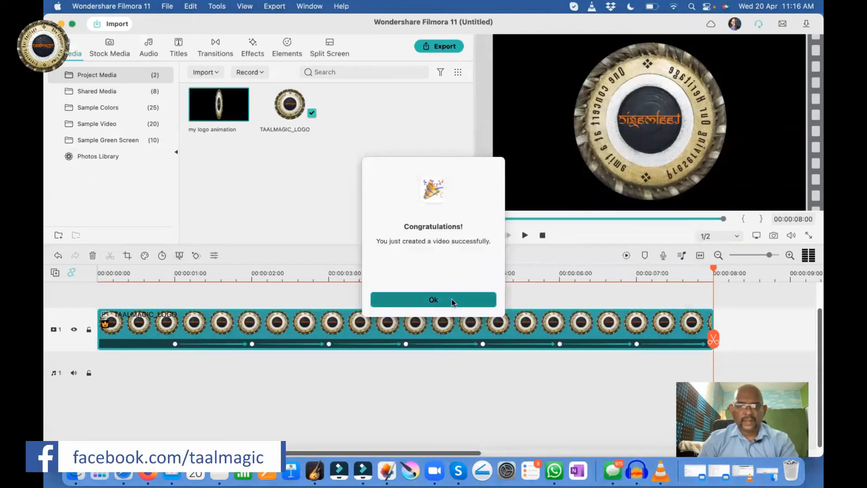
Step: Replace the keyframed TAALMAGIC_LOGO clip on the timeline with the my logo animation video and preview it
{"action": "left_click_drag", "start_coordinate": [313, 332], "coordinate": [337, 272]}
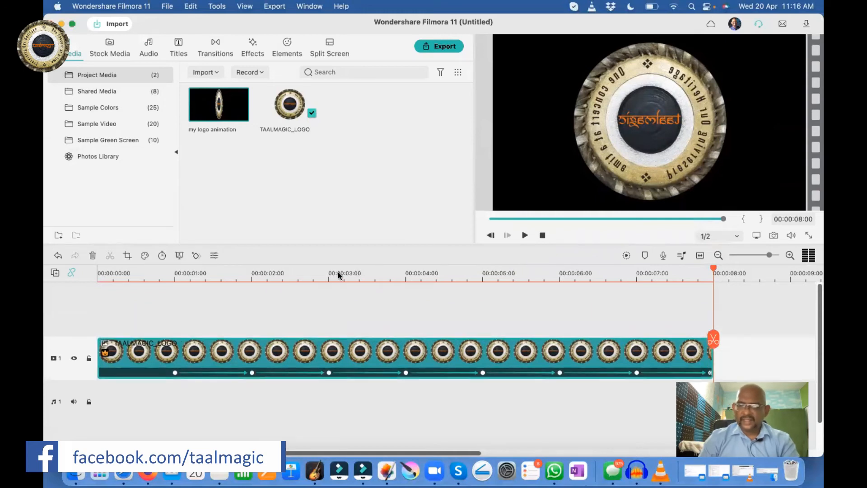
{"action": "key", "text": "Delete"}
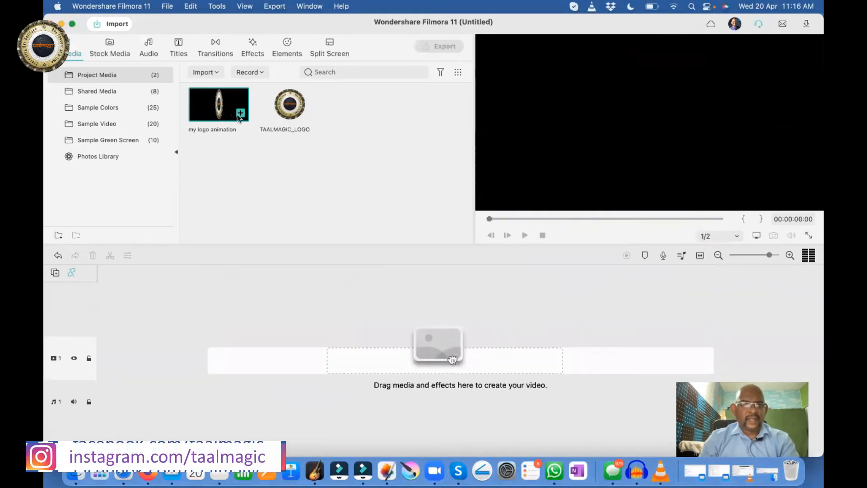
{"action": "left_click", "coordinate": [241, 113]}
{"action": "key", "text": "space"}
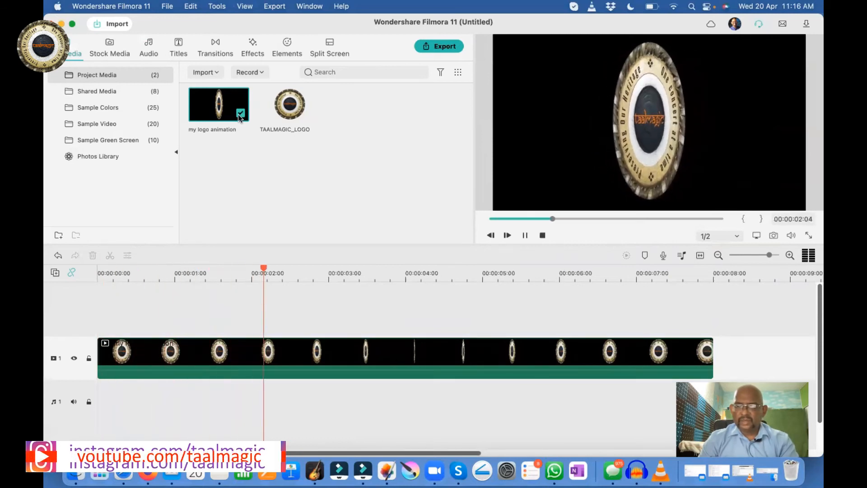
{"action": "key", "text": "space"}
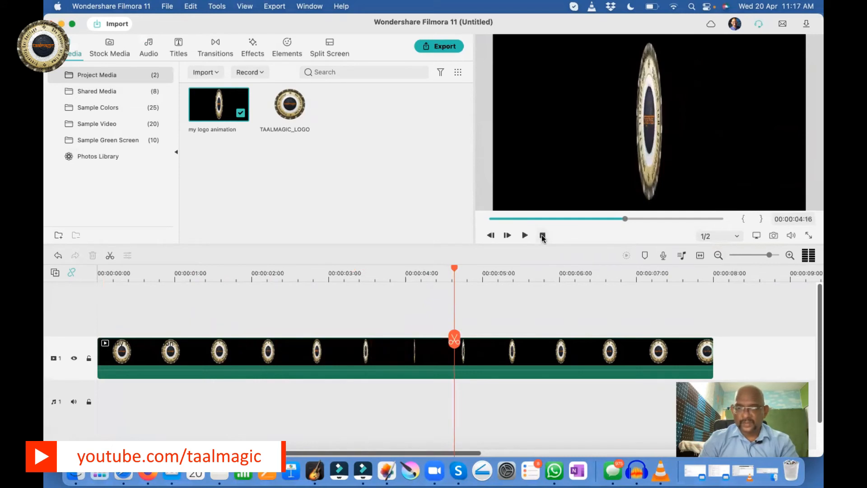
Step: Add the Beach sample video at the start of the timeline and place the logo animation clip on the track above it
{"action": "left_click", "coordinate": [281, 200]}
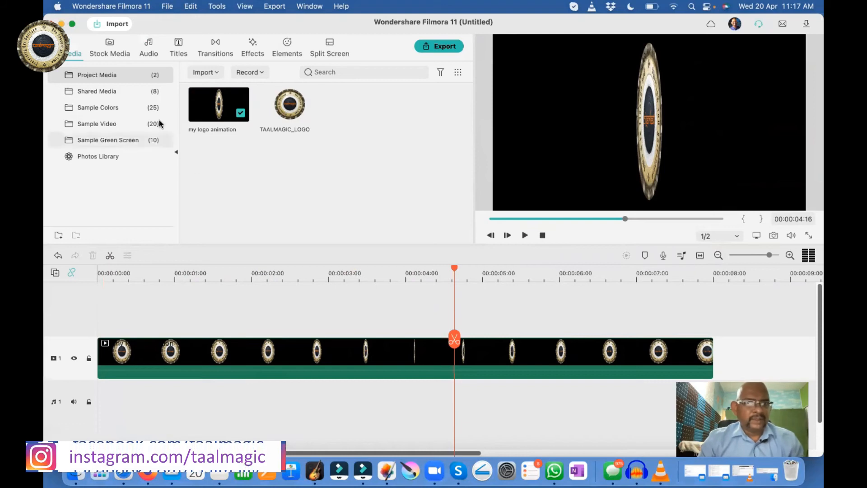
{"action": "left_click", "coordinate": [144, 95]}
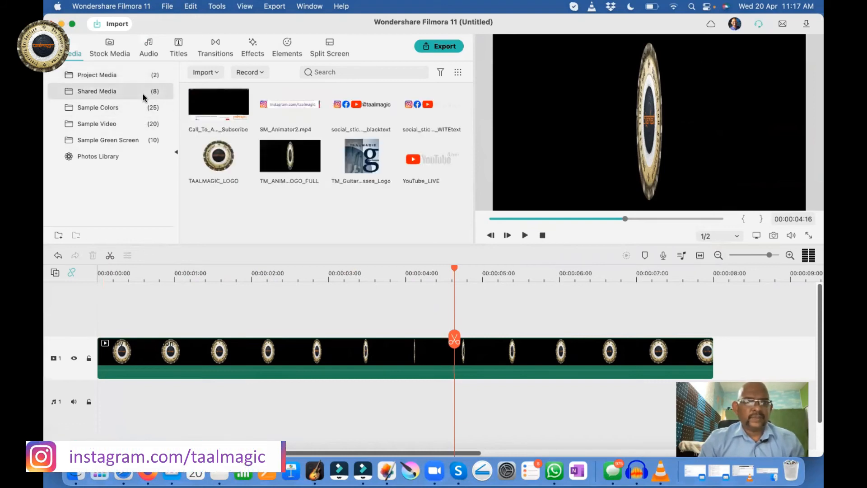
{"action": "left_click", "coordinate": [114, 124]}
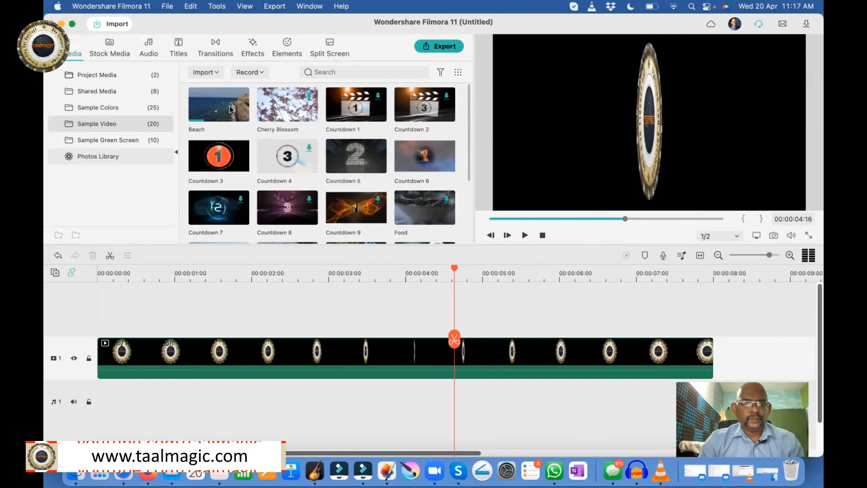
{"action": "left_click_drag", "start_coordinate": [227, 103], "coordinate": [97, 319]}
{"action": "left_click", "coordinate": [128, 277]}
{"action": "key", "text": "space"}
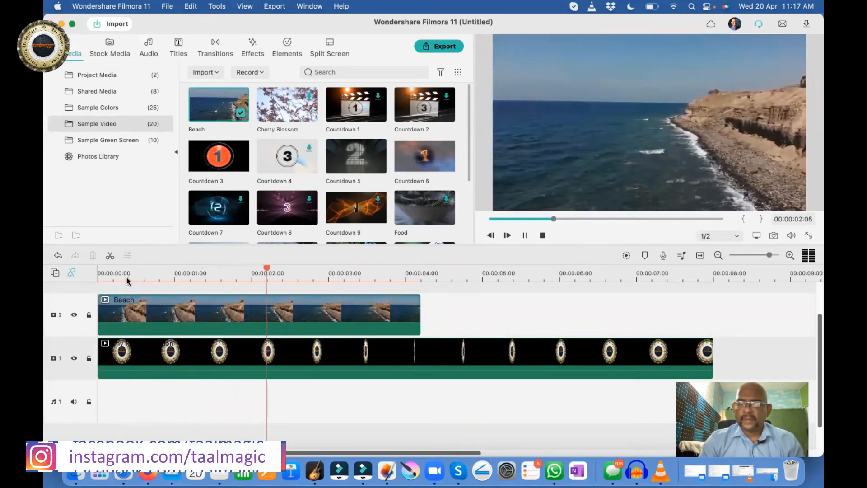
{"action": "key", "text": "space"}
{"action": "scroll", "coordinate": [161, 437], "scroll_direction": "up", "scroll_amount": 5}
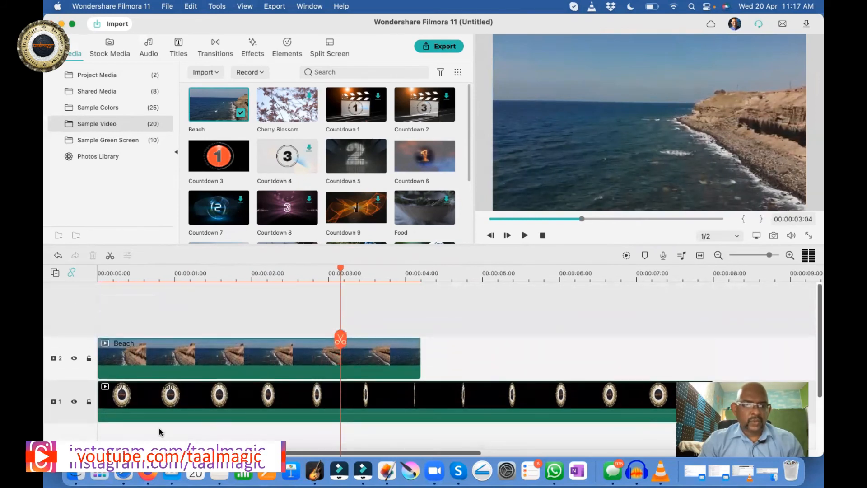
{"action": "left_click_drag", "start_coordinate": [165, 403], "coordinate": [159, 309]}
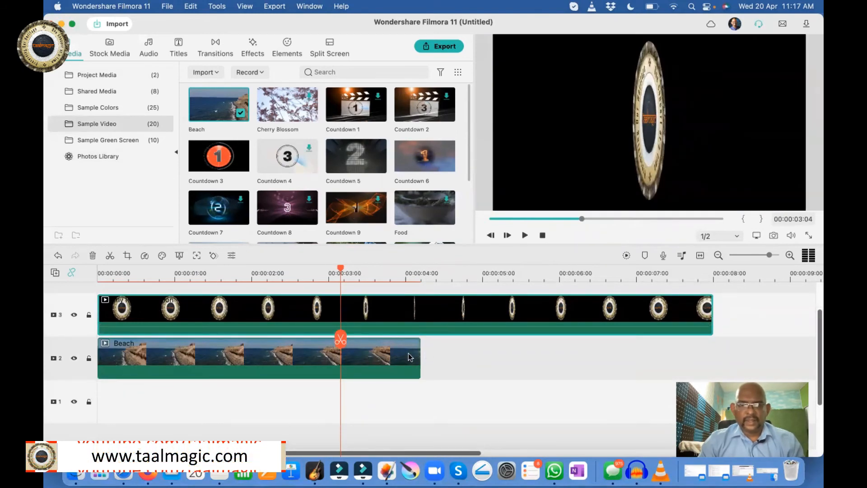
Step: Duplicate the Beach clip and cut off the copy's excess at 8 seconds so it ends with the logo animation
{"action": "left_click", "coordinate": [416, 277]}
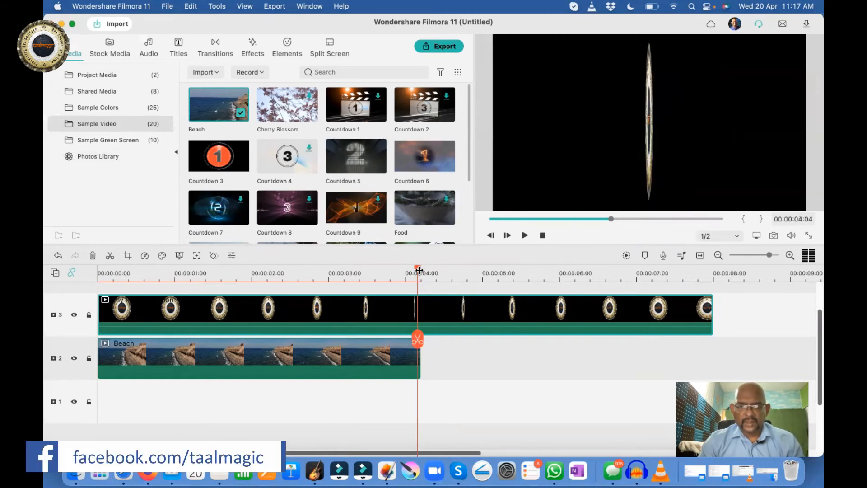
{"action": "left_click_drag", "start_coordinate": [418, 271], "coordinate": [420, 271]}
{"action": "left_click", "coordinate": [366, 350]}
{"action": "right_click", "coordinate": [366, 350]}
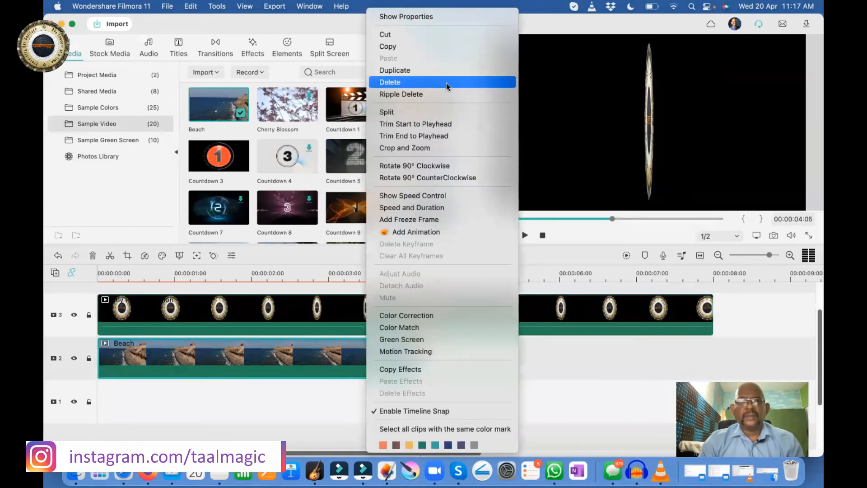
{"action": "left_click", "coordinate": [444, 70]}
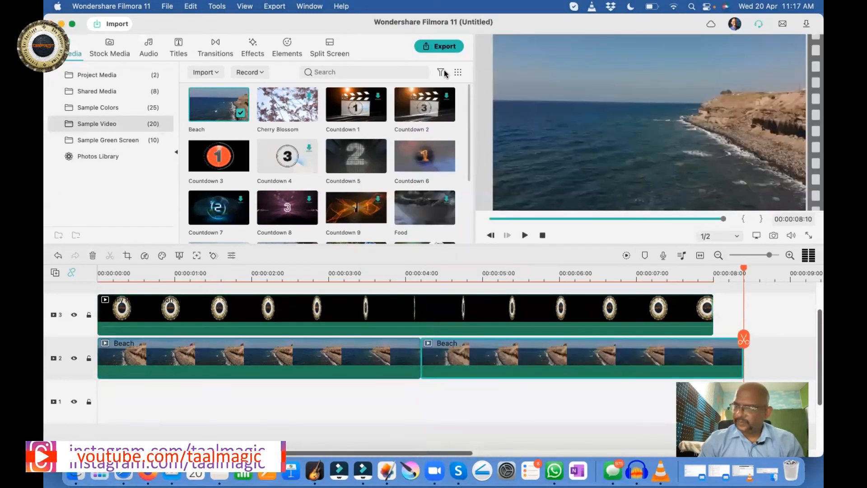
{"action": "left_click", "coordinate": [713, 279]}
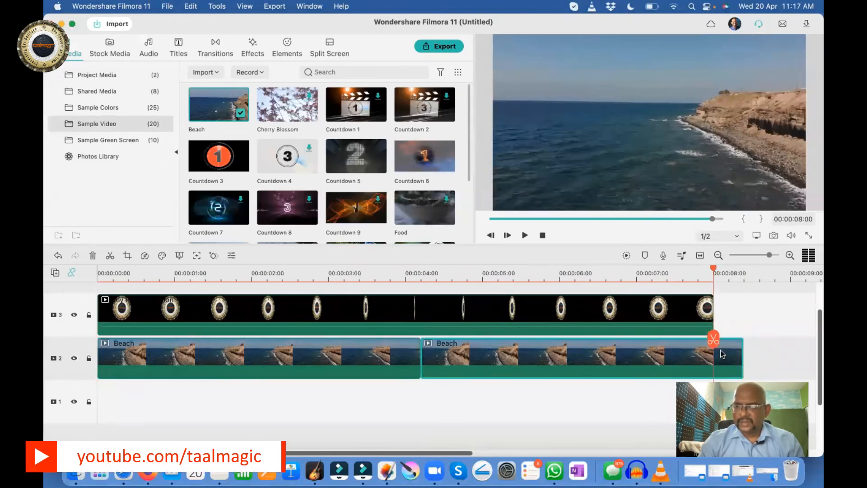
{"action": "left_click", "coordinate": [713, 339]}
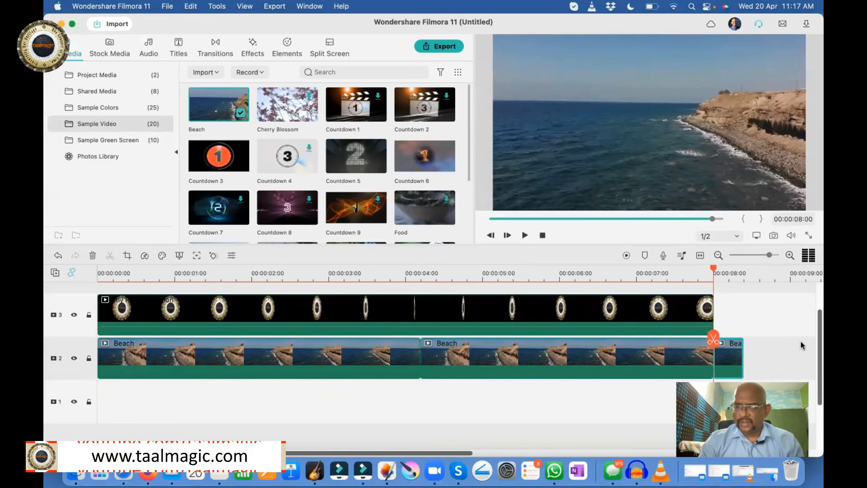
{"action": "key", "text": "Delete"}
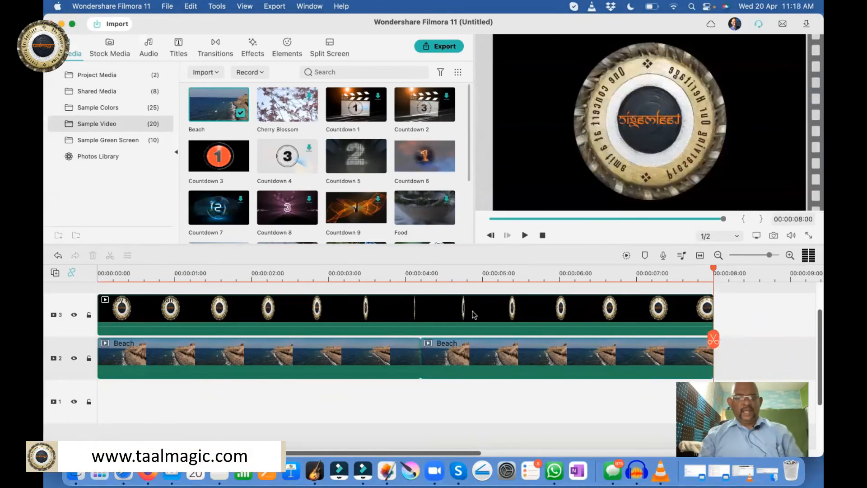
Step: Scale the logo animation clip to about 20.2% and move it into the video frame's upper-right corner, at about X 815, Y 431
{"action": "left_click", "coordinate": [398, 280]}
{"action": "left_click", "coordinate": [314, 302]}
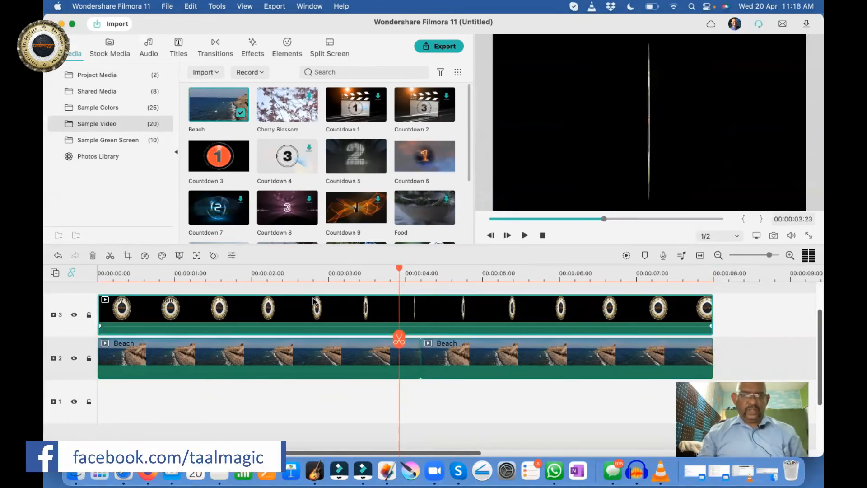
{"action": "double_click", "coordinate": [318, 298]}
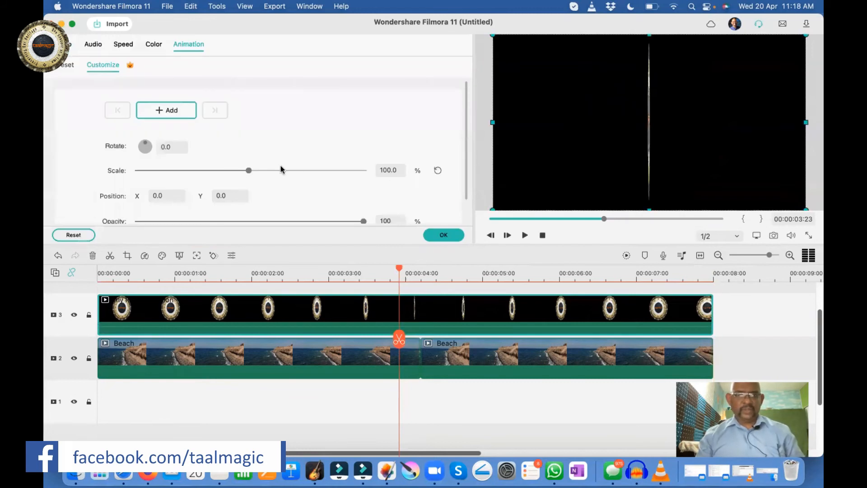
{"action": "left_click_drag", "start_coordinate": [248, 170], "coordinate": [156, 175]}
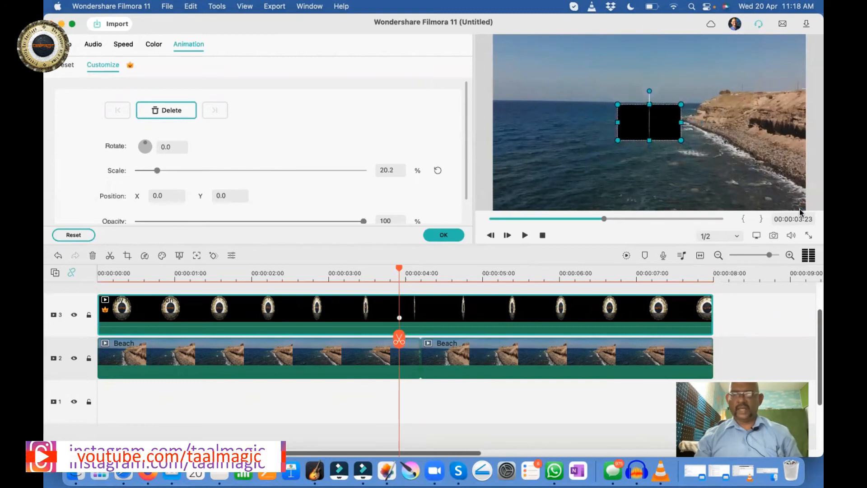
{"action": "left_click_drag", "start_coordinate": [647, 134], "coordinate": [779, 60]}
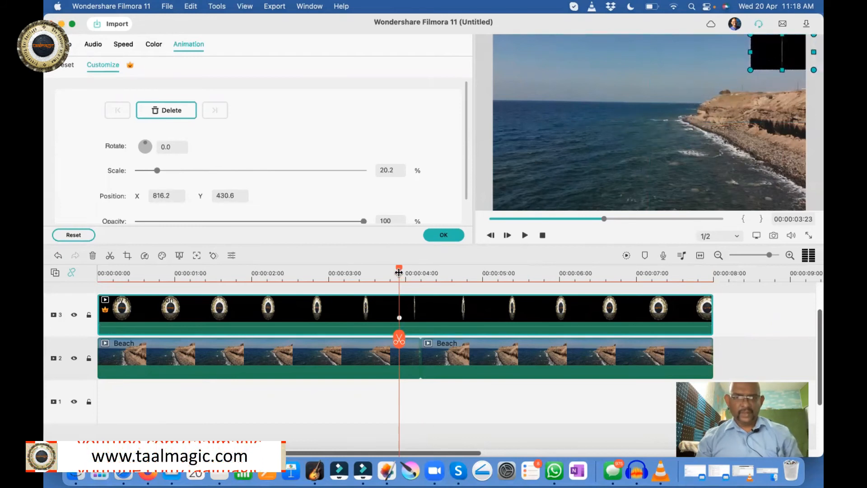
Step: Play the composition from the start with the small corner logo and apply the clip's animation settings
{"action": "left_click_drag", "start_coordinate": [399, 273], "coordinate": [52, 273]}
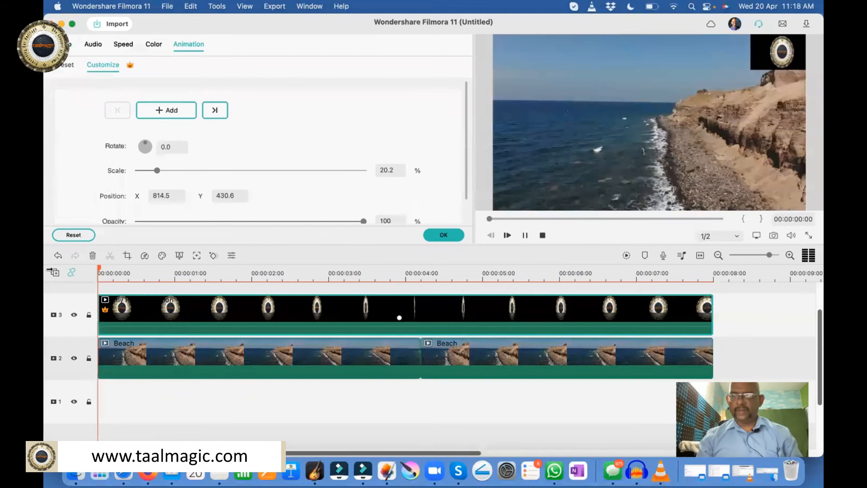
{"action": "key", "text": "space"}
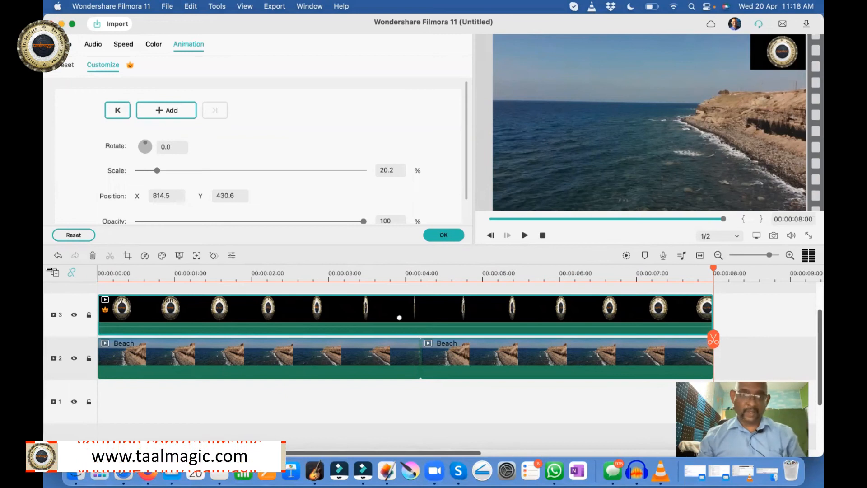
{"action": "left_click", "coordinate": [444, 235]}
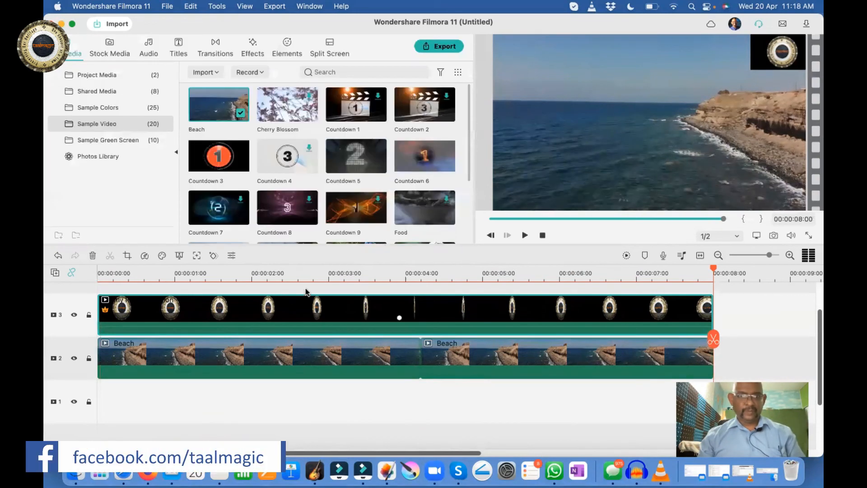
Step: Enable Chroma Key on the logo animation clip, sample its black background as the key color, apply it and play the result
{"action": "double_click", "coordinate": [292, 306]}
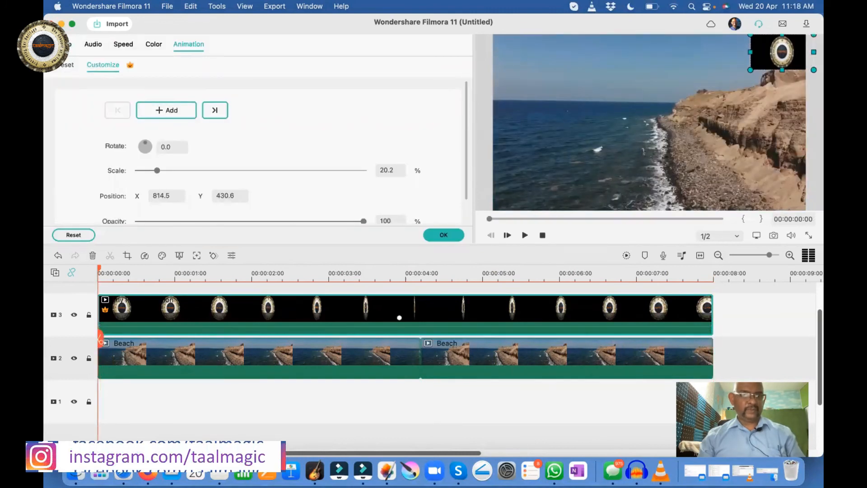
{"action": "left_click", "coordinate": [62, 44]}
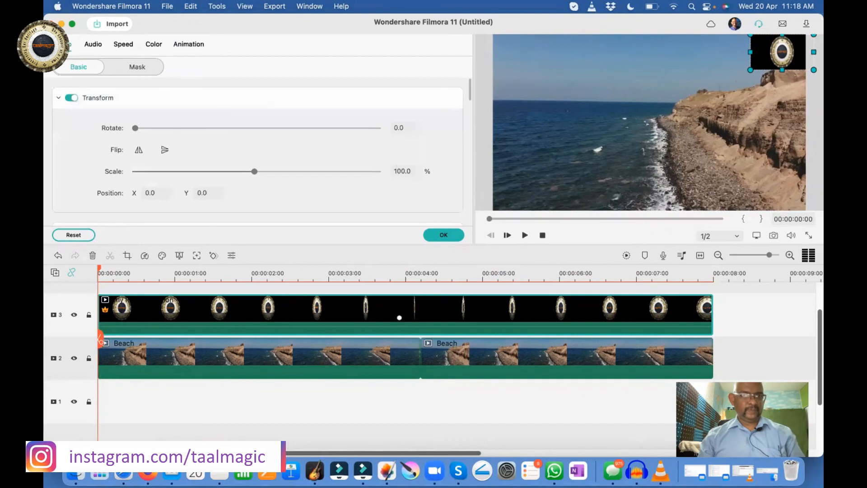
{"action": "left_click", "coordinate": [58, 99]}
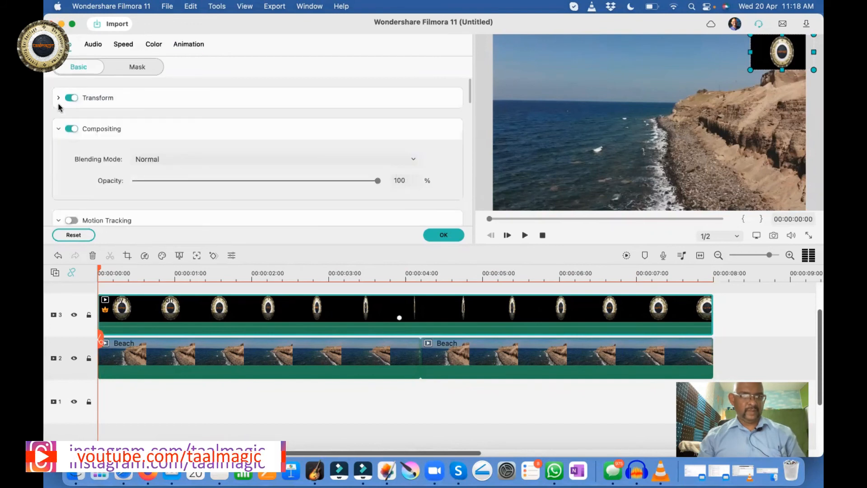
{"action": "left_click", "coordinate": [58, 129]}
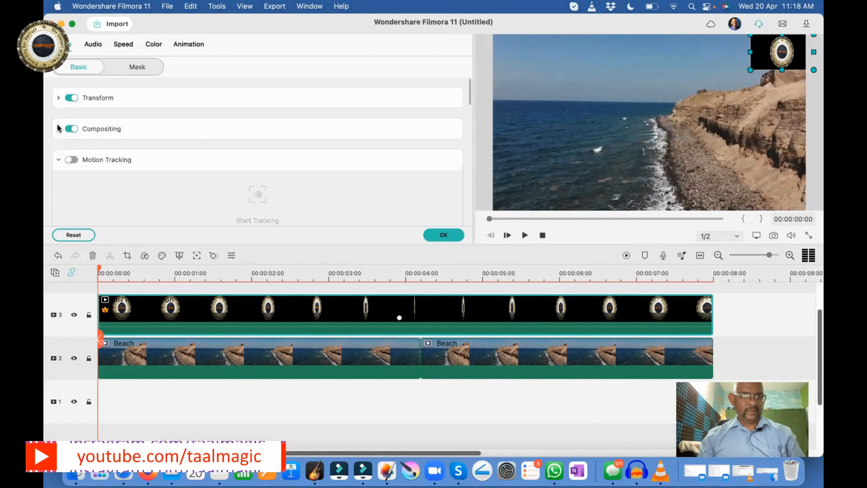
{"action": "left_click", "coordinate": [59, 160]}
{"action": "left_click", "coordinate": [59, 191]}
{"action": "scroll", "coordinate": [58, 190], "scroll_direction": "down", "scroll_amount": 5}
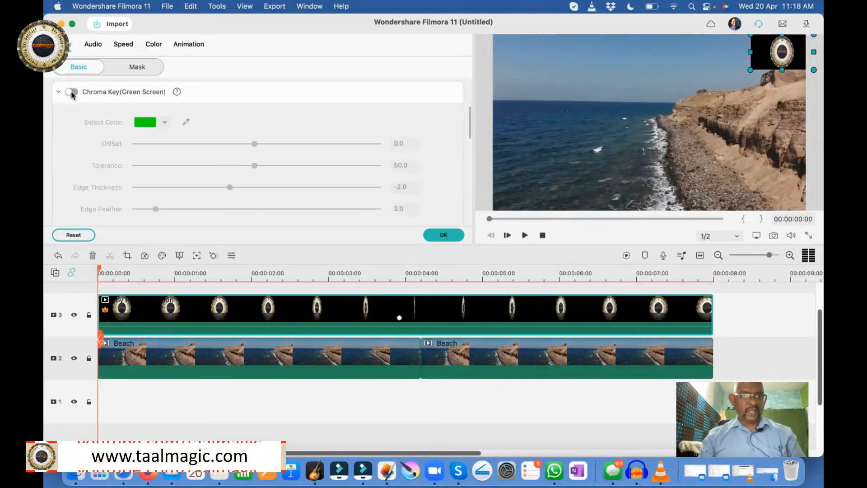
{"action": "left_click", "coordinate": [72, 91]}
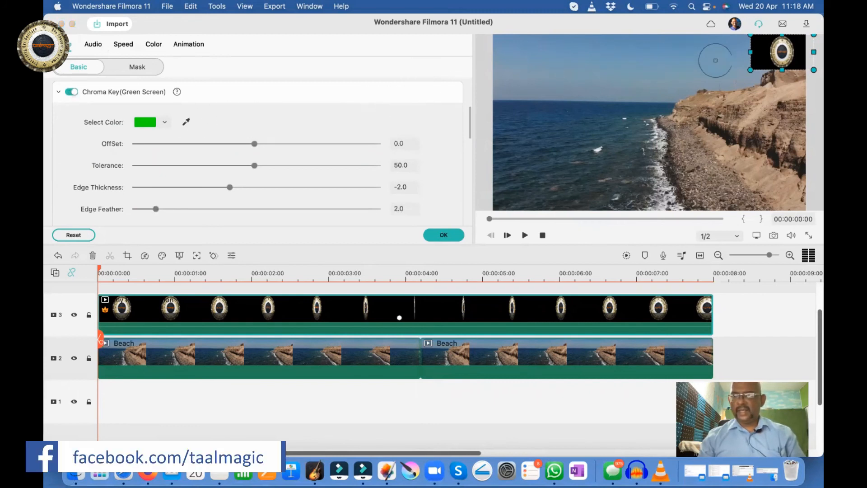
{"action": "left_click", "coordinate": [763, 57]}
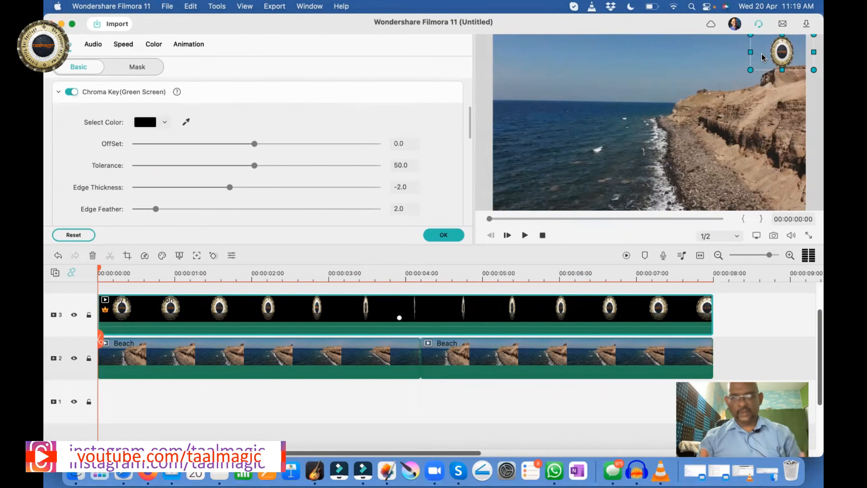
{"action": "left_click", "coordinate": [437, 235]}
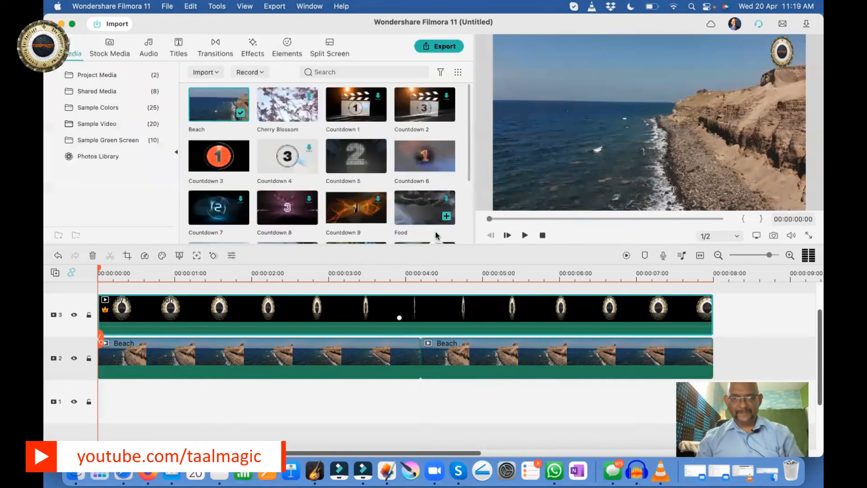
{"action": "left_click", "coordinate": [525, 235]}
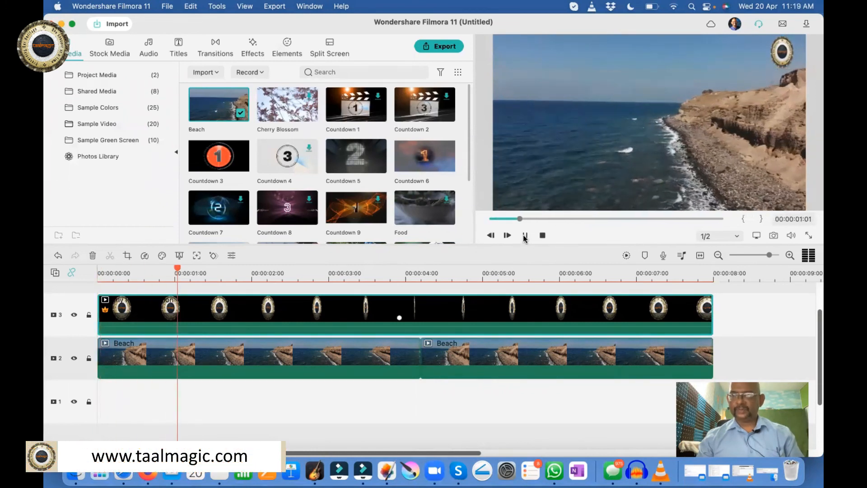